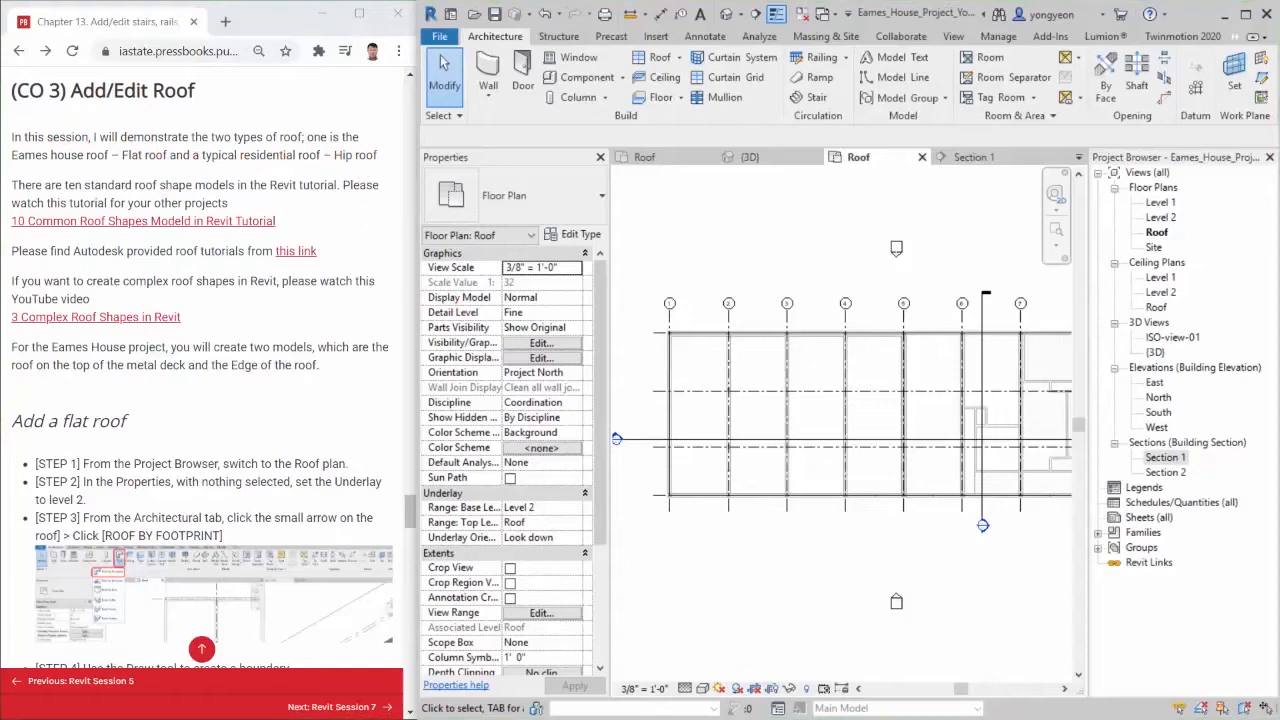
- Switch to the browser to preview the 10 Common Roof Shapes and 3 Complex Roof Shapes videos, and return to Revit
{"action": "key", "text": "alt+Tab"}
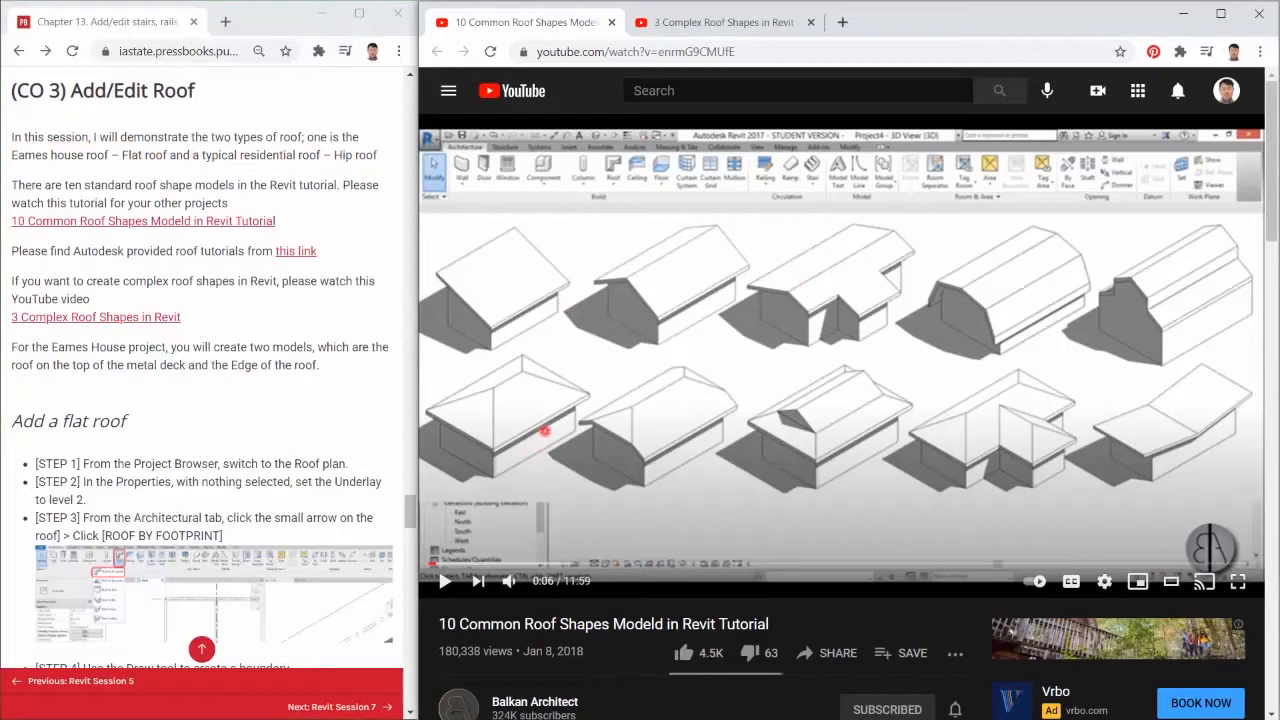
{"action": "left_click", "coordinate": [725, 22]}
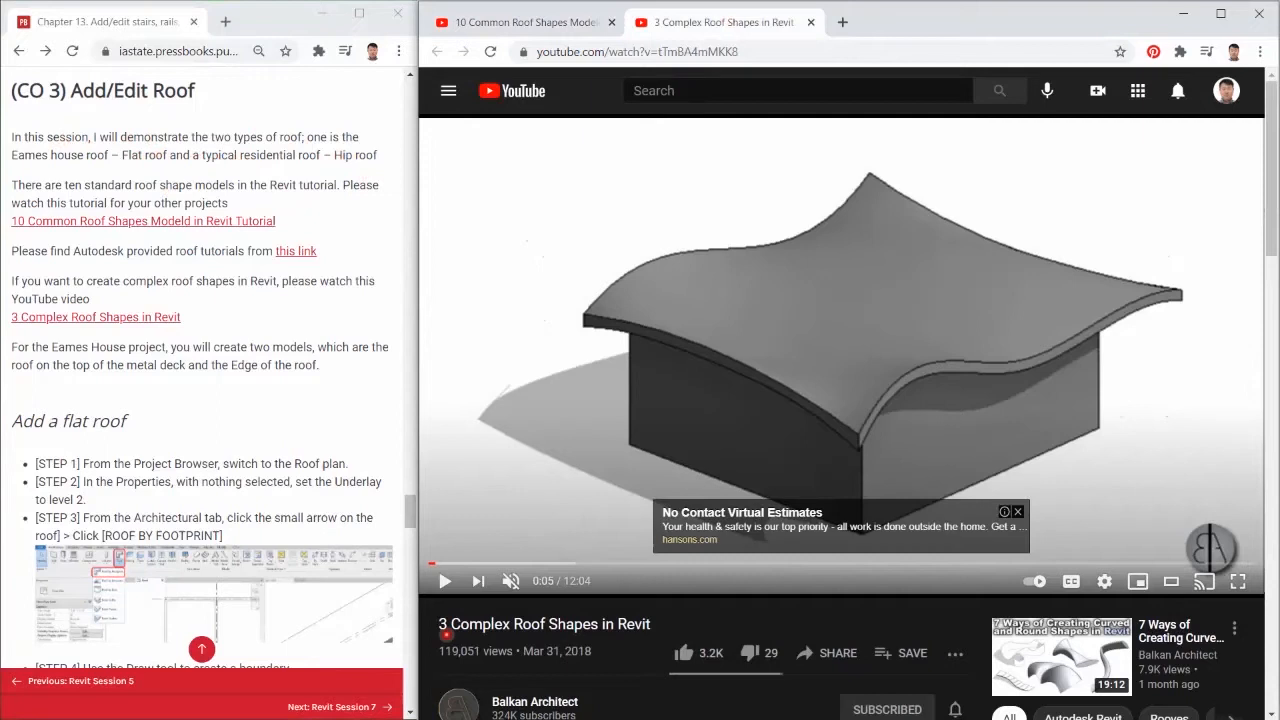
{"action": "left_click", "coordinate": [445, 580]}
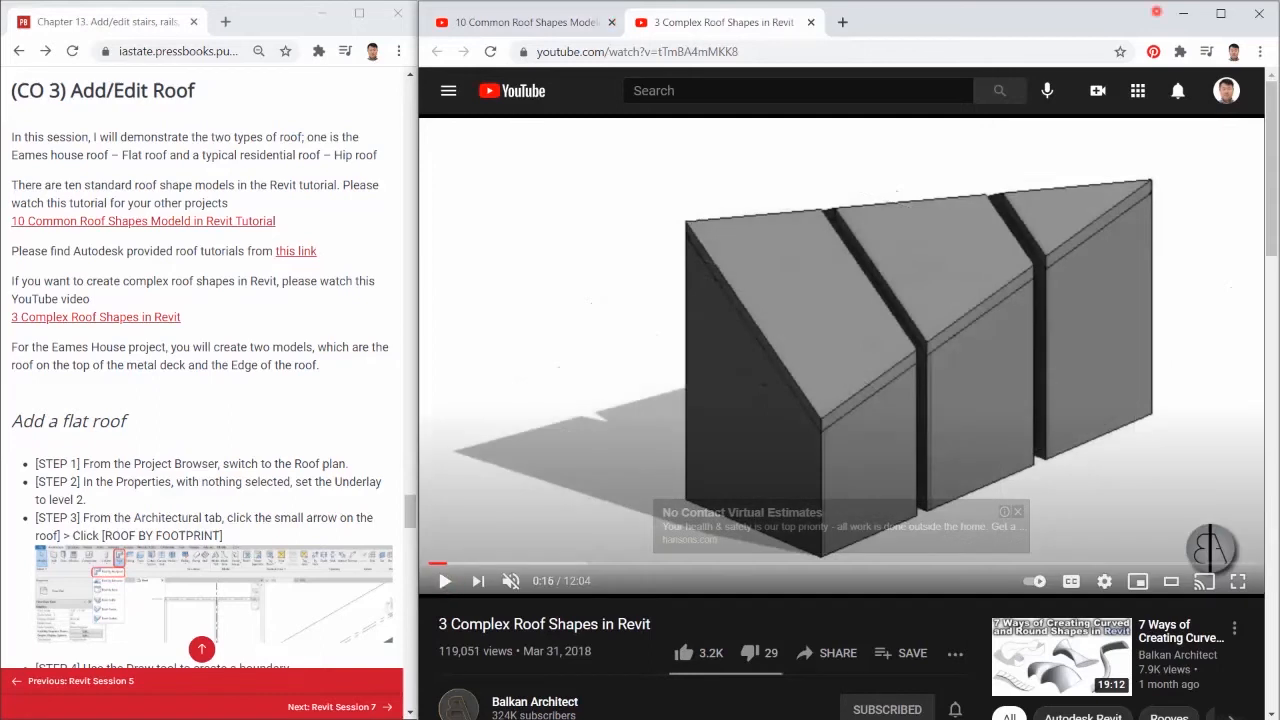
{"action": "left_click", "coordinate": [1183, 13]}
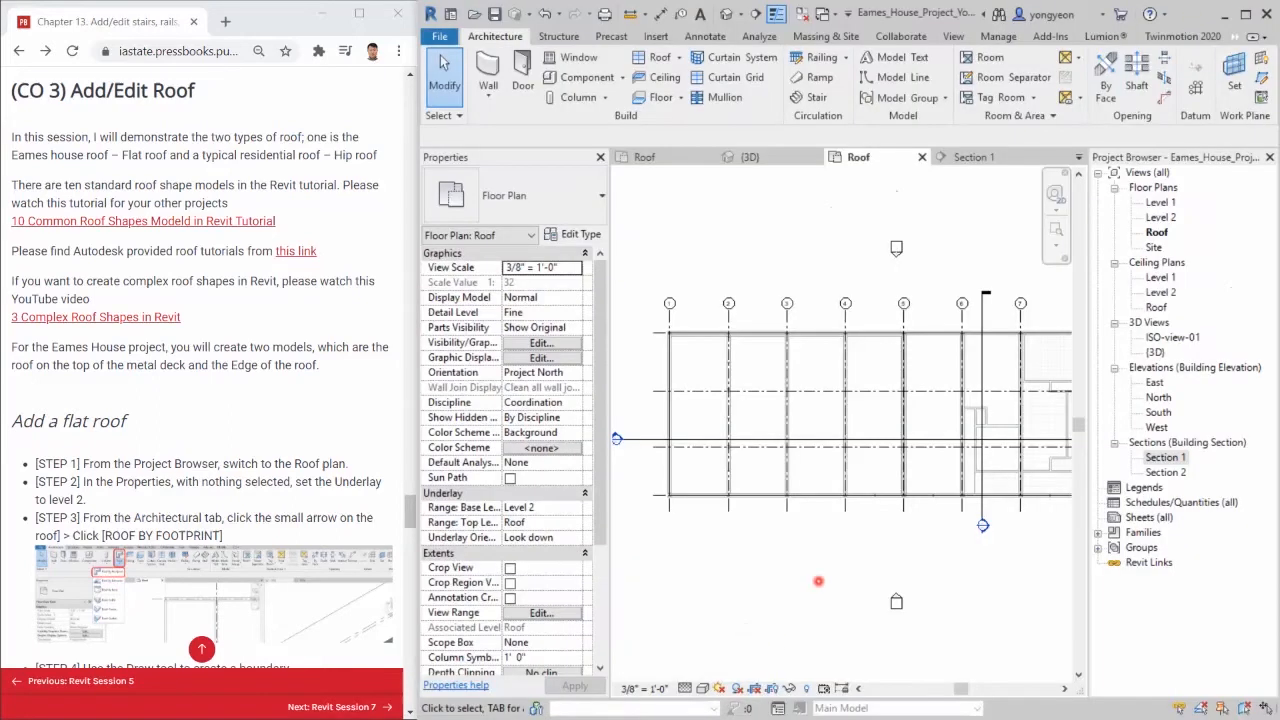
- Check the underlay base level of the Roof floor plan
{"action": "scroll", "coordinate": [845, 572], "scroll_direction": "down", "scroll_amount": 3}
{"action": "mouse_move", "coordinate": [824, 570]}
{"action": "middle_mouse_down"}
{"action": "mouse_move", "coordinate": [789, 549]}
{"action": "mouse_move", "coordinate": [806, 537]}
{"action": "middle_mouse_up"}
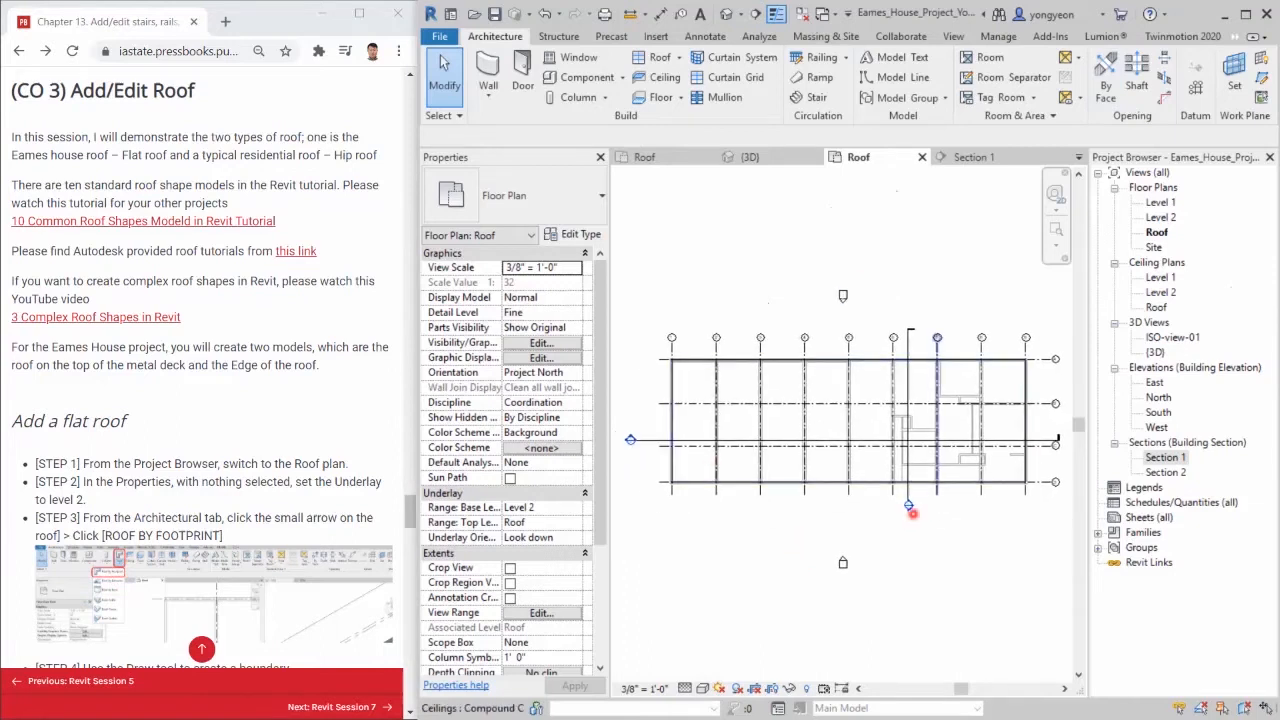
{"action": "middle_click_drag", "start_coordinate": [676, 554], "coordinate": [673, 530]}
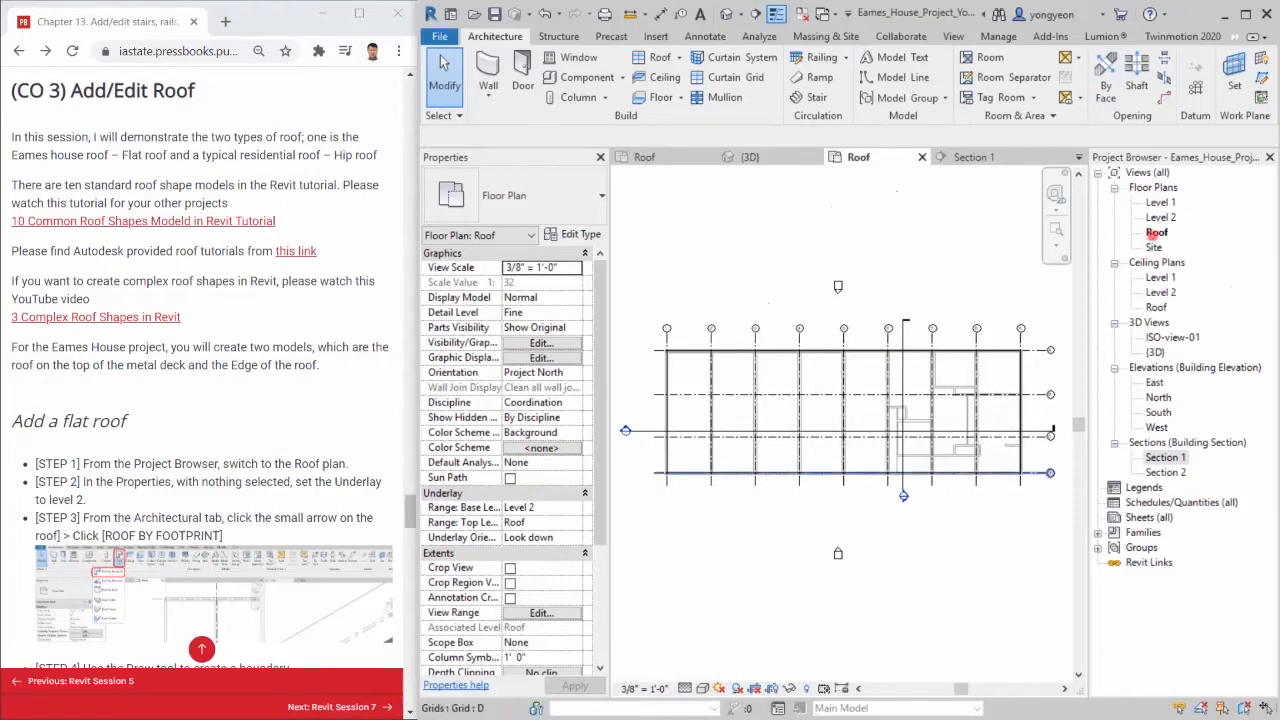
{"action": "left_click", "coordinate": [1157, 232]}
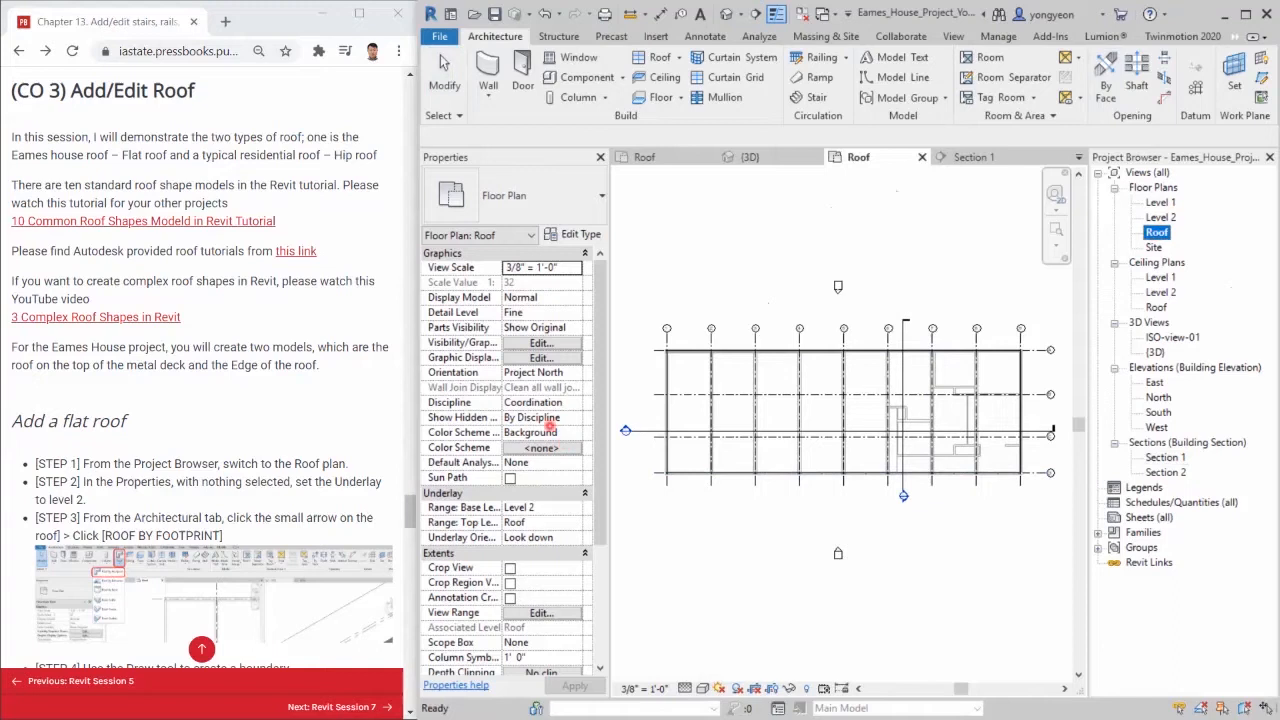
{"action": "left_click", "coordinate": [560, 507]}
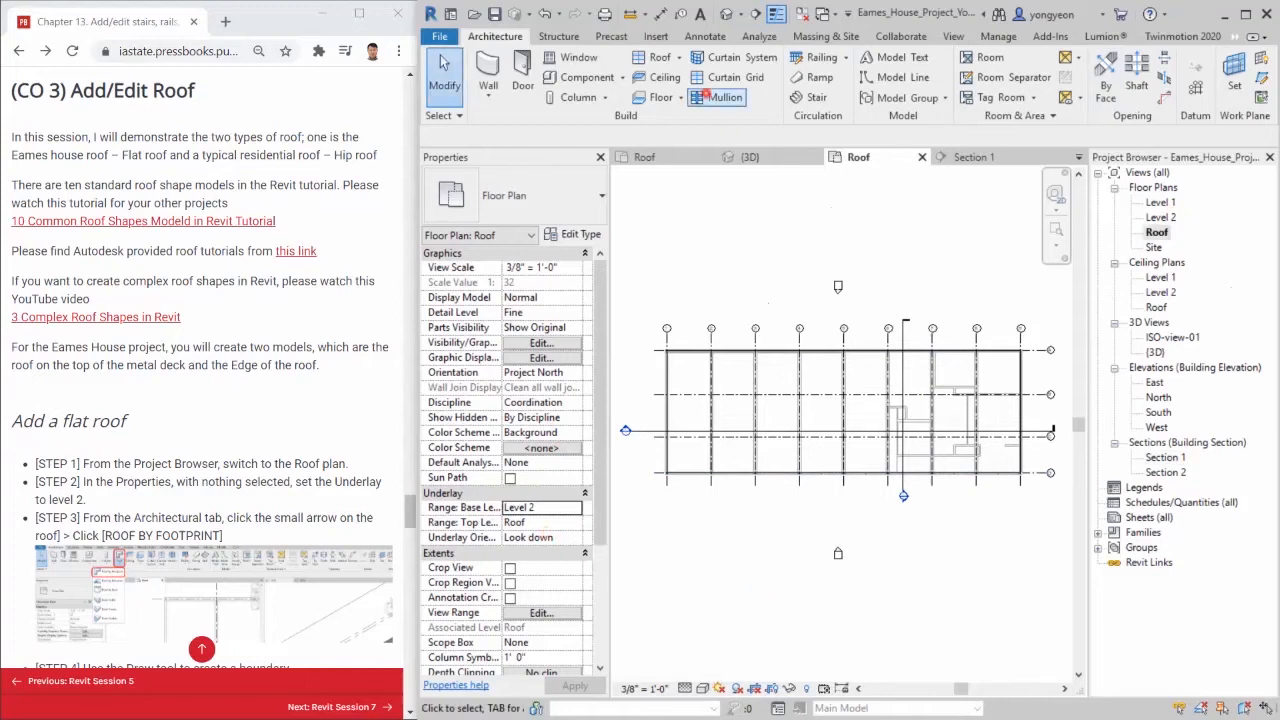
- Start a roof by footprint using the Basic Roof type 000_Generic - 3" with Defines slope turned off
{"action": "left_click", "coordinate": [680, 58]}
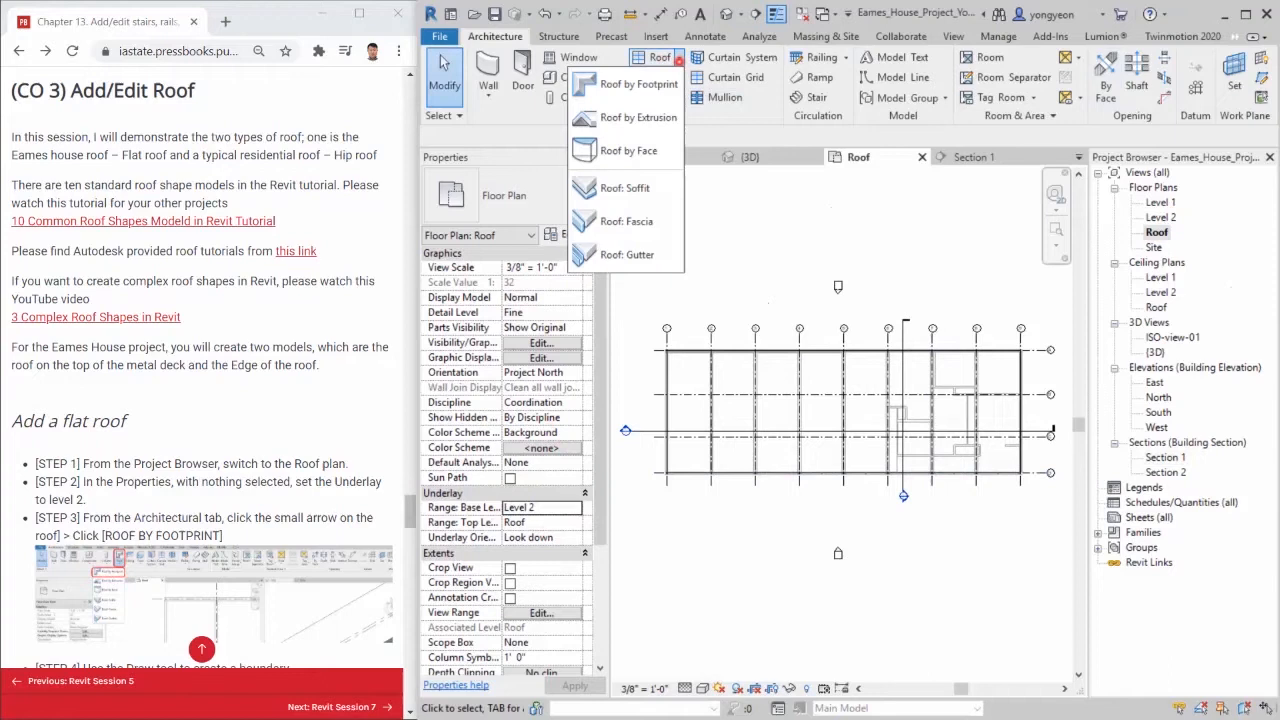
{"action": "left_click", "coordinate": [630, 84]}
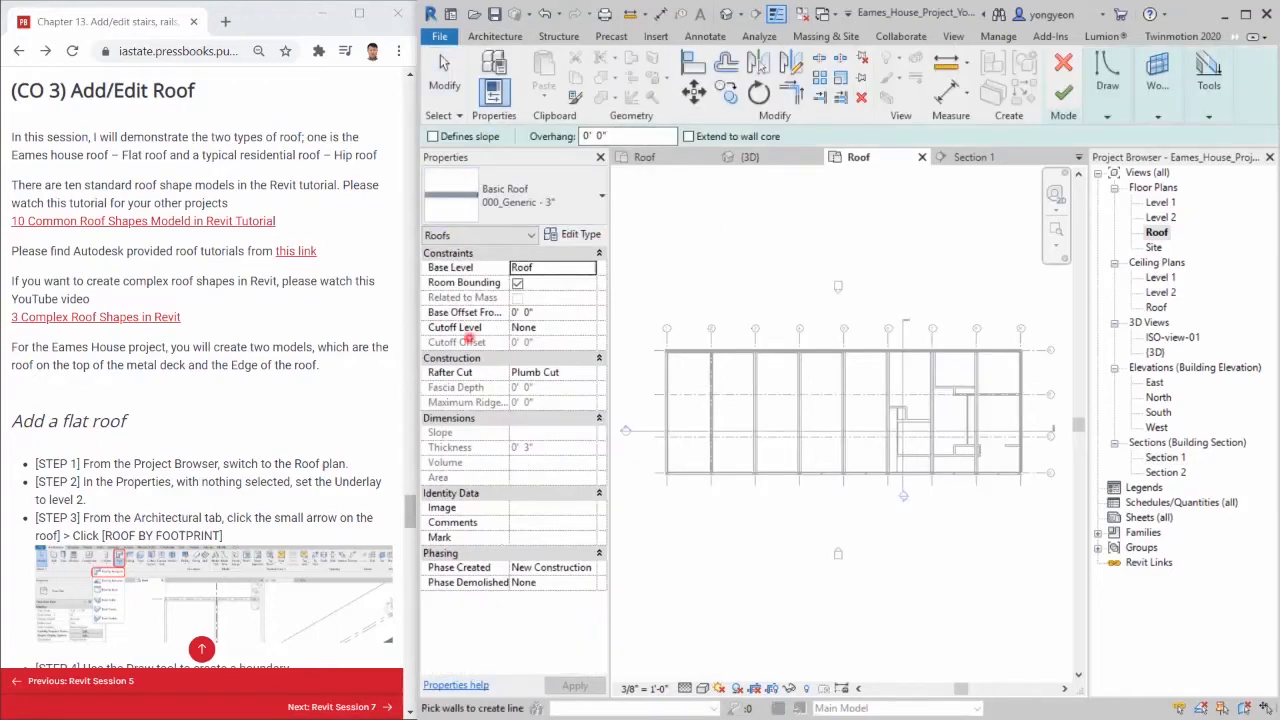
{"action": "left_click", "coordinate": [1107, 75]}
{"action": "left_click", "coordinate": [564, 203]}
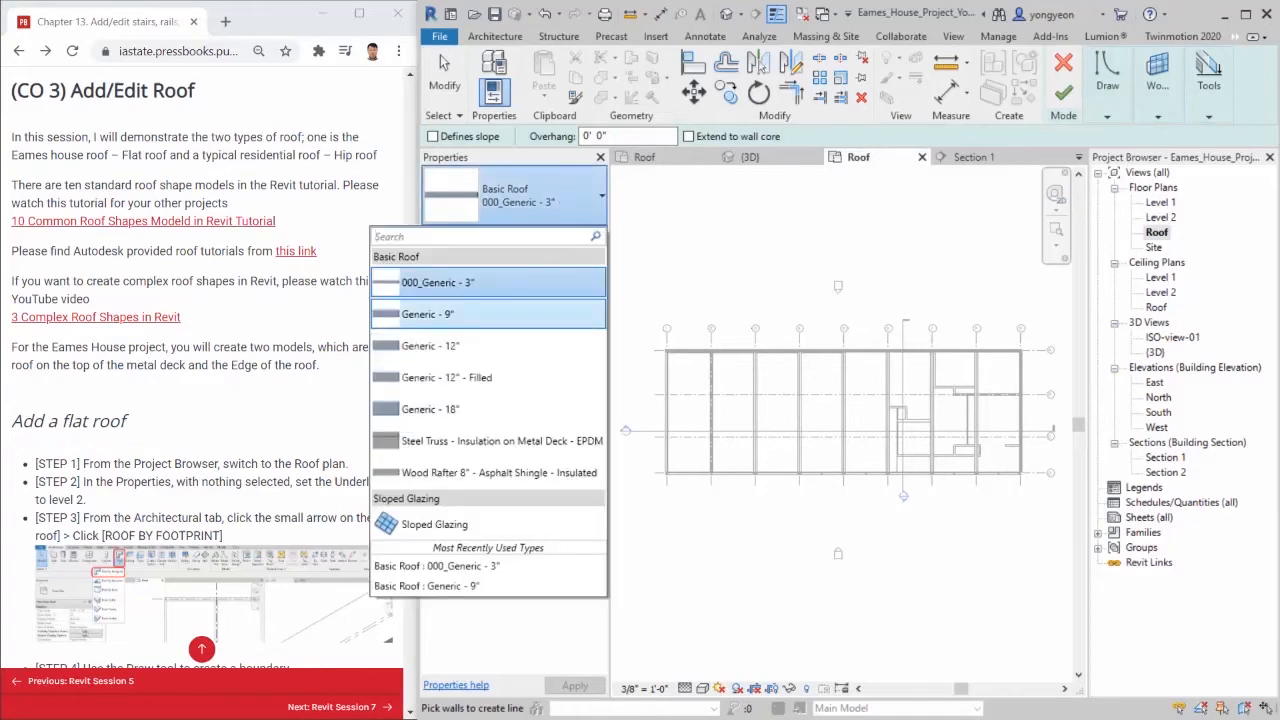
{"action": "left_click", "coordinate": [521, 254]}
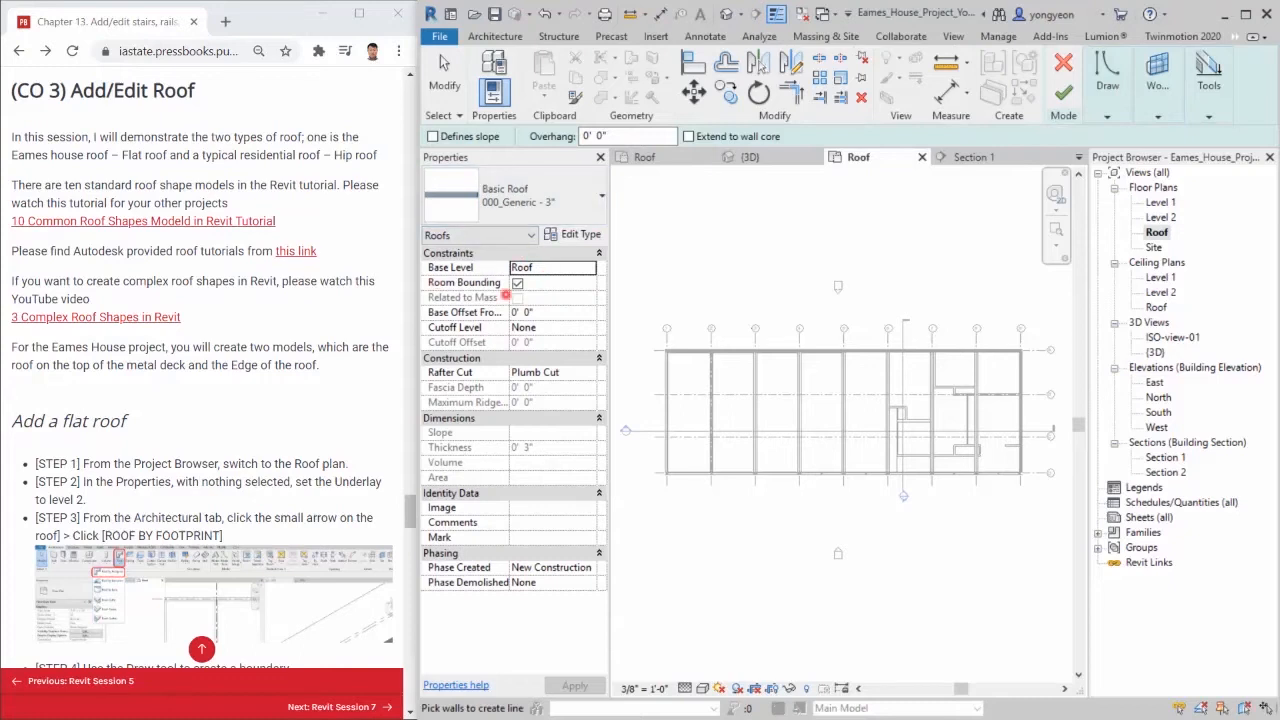
{"action": "left_click", "coordinate": [434, 136]}
- Sketch a rectangular roof boundary between the building's opposite outer column corners and finish the flat roof
{"action": "left_click", "coordinate": [1120, 86]}
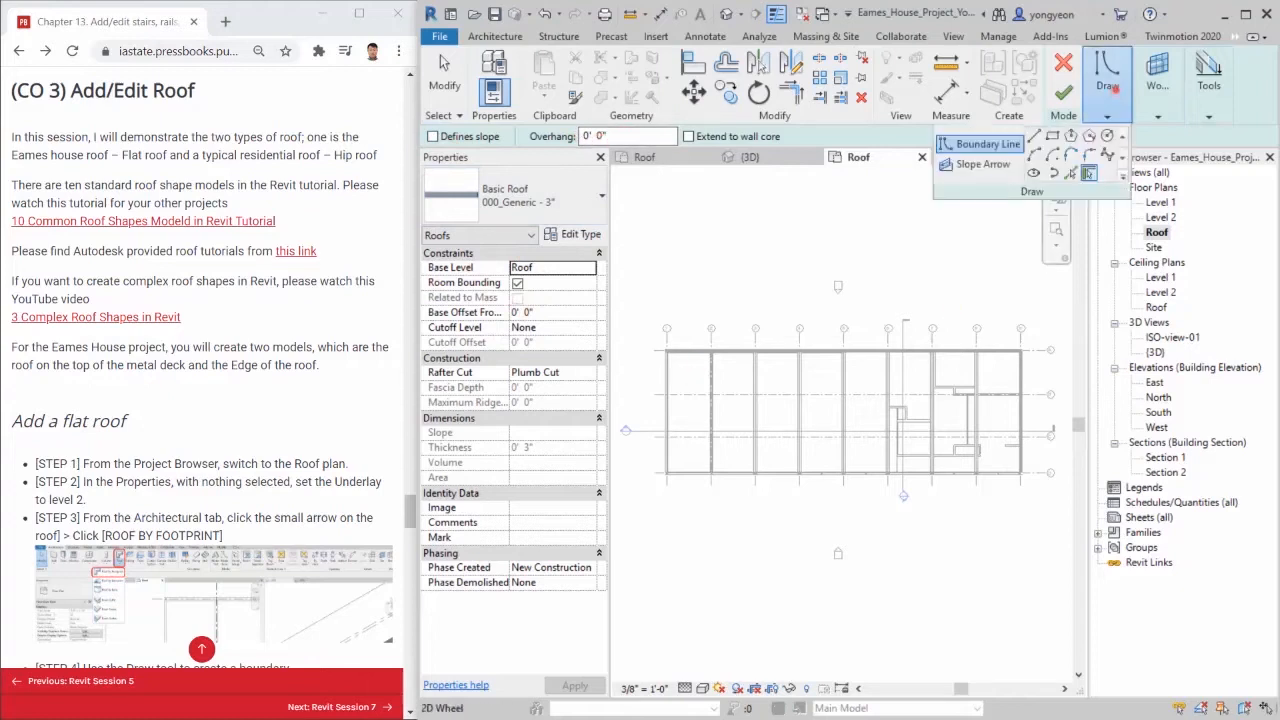
{"action": "left_click", "coordinate": [1052, 135]}
{"action": "scroll", "coordinate": [698, 343], "scroll_direction": "up", "scroll_amount": 5}
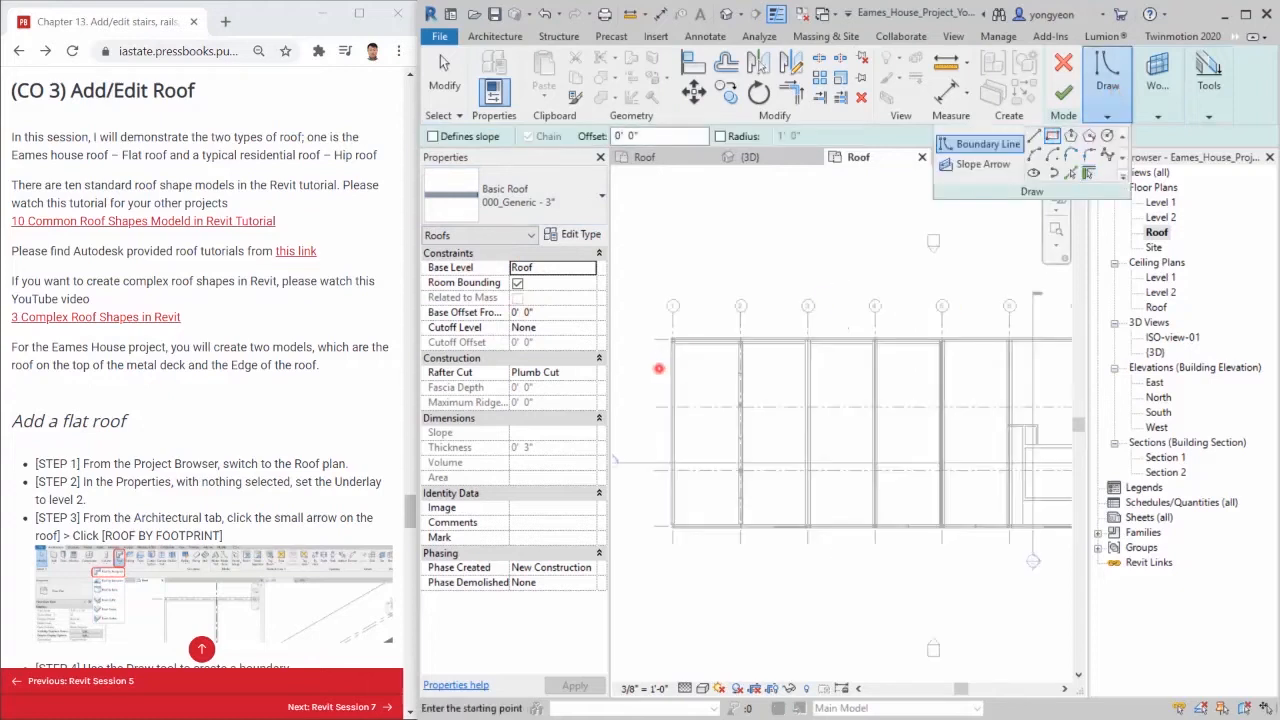
{"action": "left_click", "coordinate": [676, 245]}
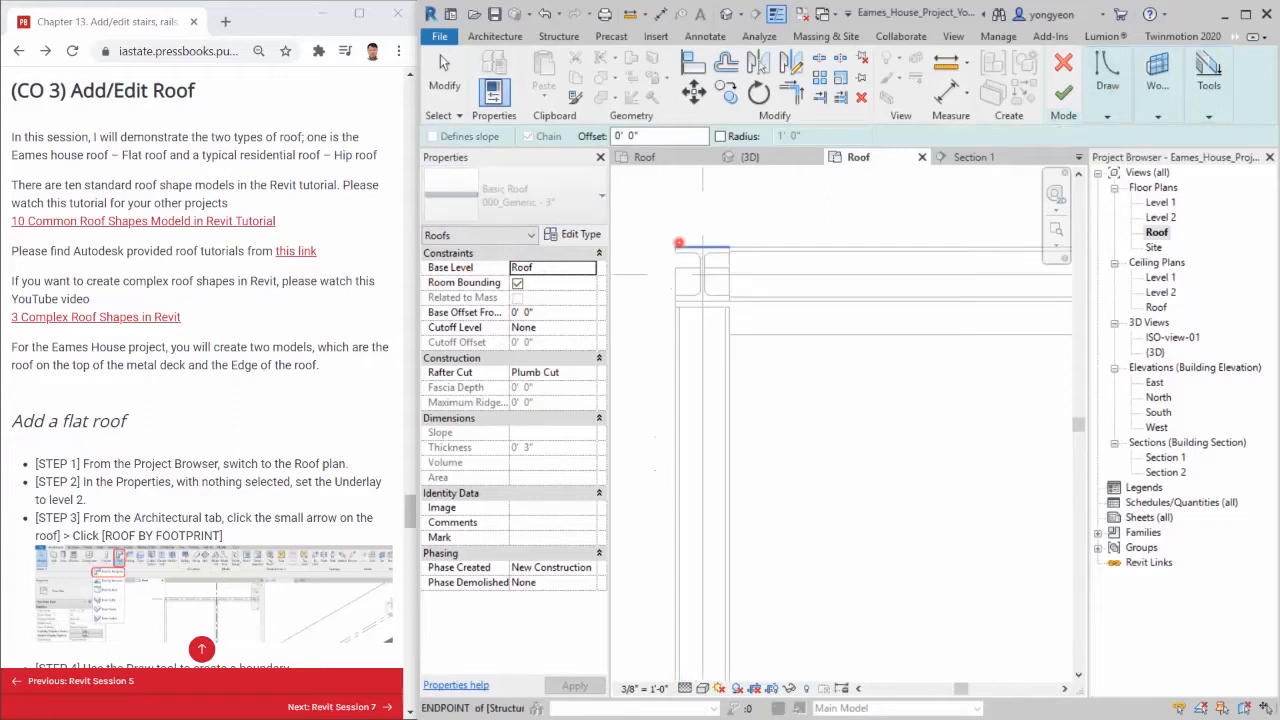
{"action": "scroll", "coordinate": [684, 244], "scroll_direction": "down", "scroll_amount": 5}
{"action": "scroll", "coordinate": [968, 347], "scroll_direction": "up", "scroll_amount": 5}
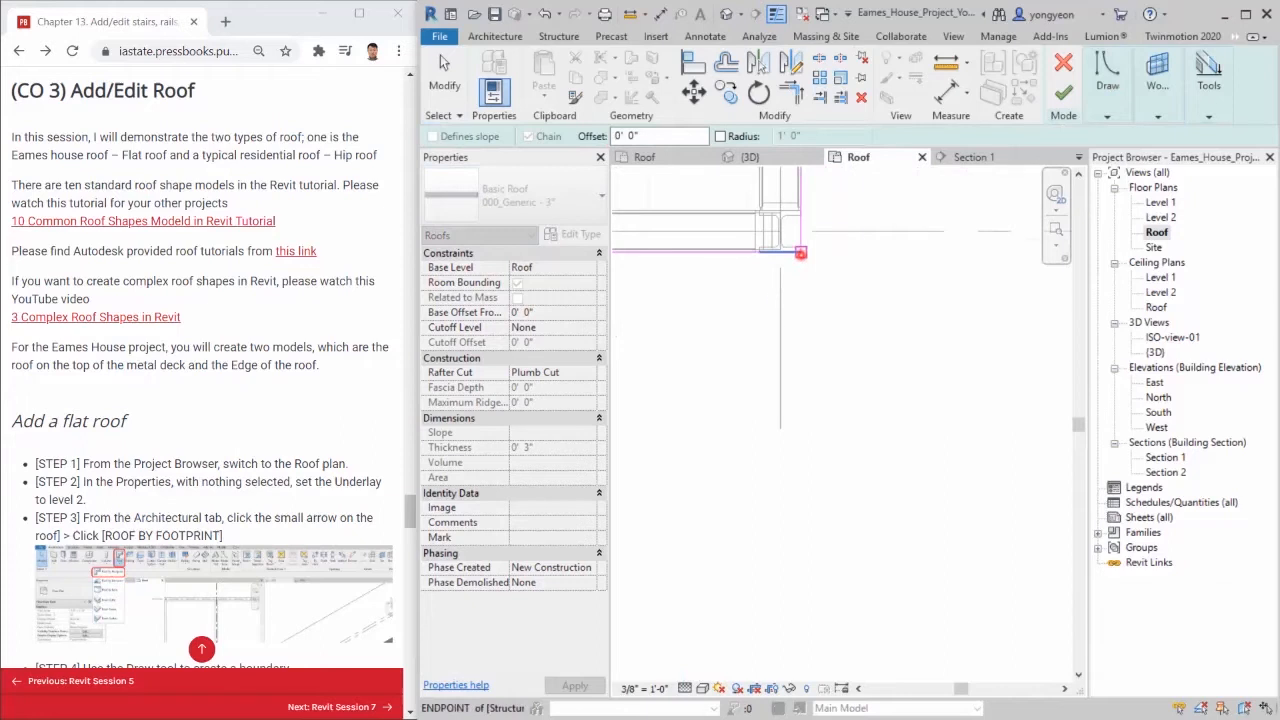
{"action": "left_click", "coordinate": [801, 251]}
{"action": "left_click", "coordinate": [1063, 93]}
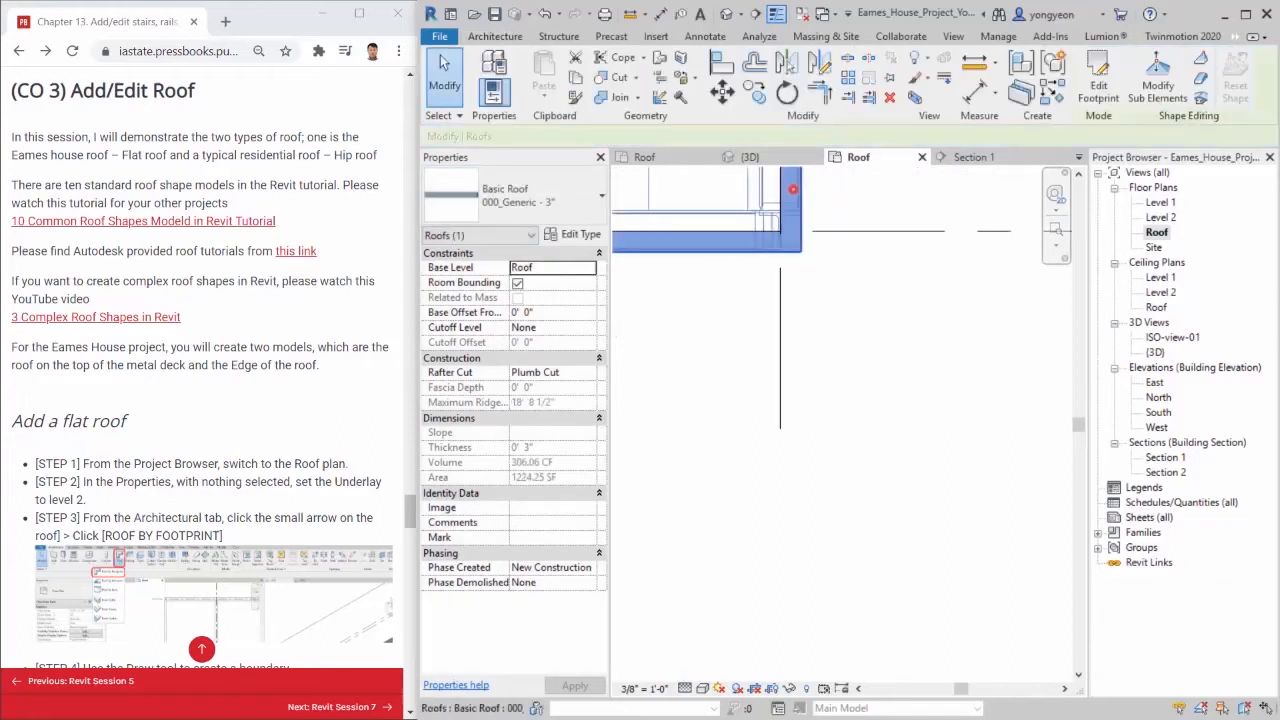
- Move the new flat roof up 3" in the 3D view, using its bottom and top edges as reference points
{"action": "left_click", "coordinate": [766, 157]}
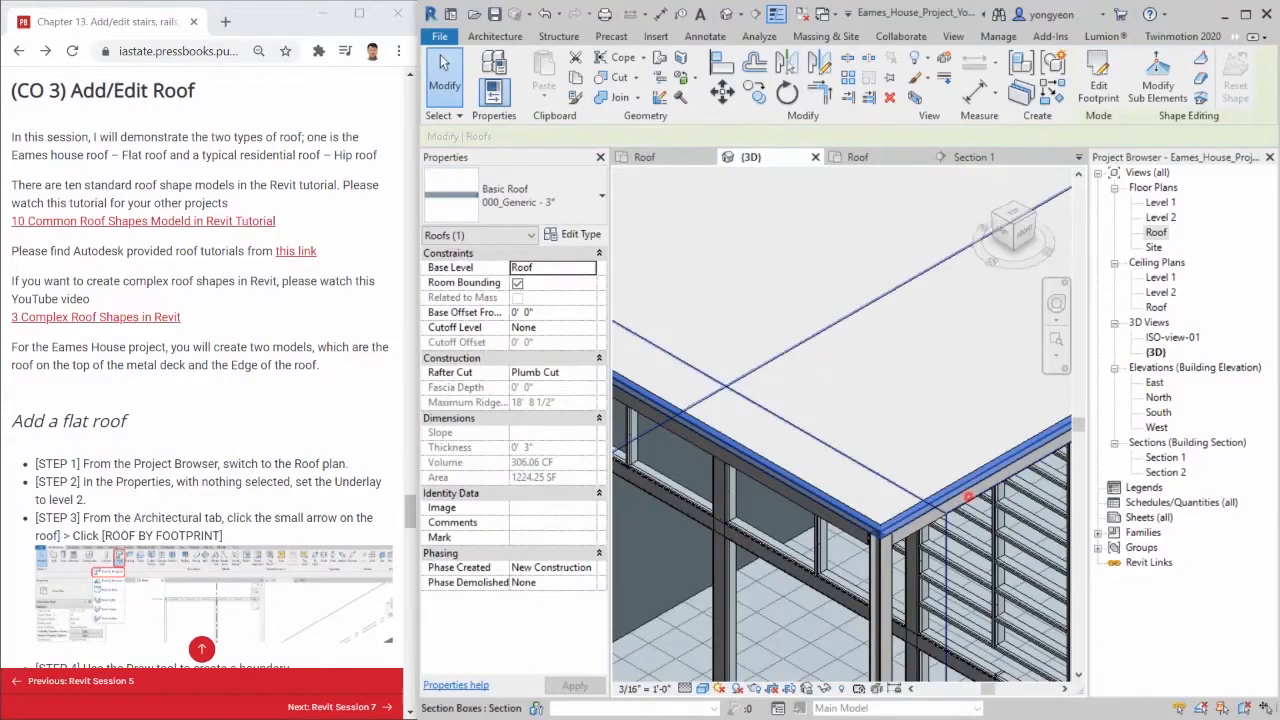
{"action": "scroll", "coordinate": [923, 401], "scroll_direction": "down", "scroll_amount": 5}
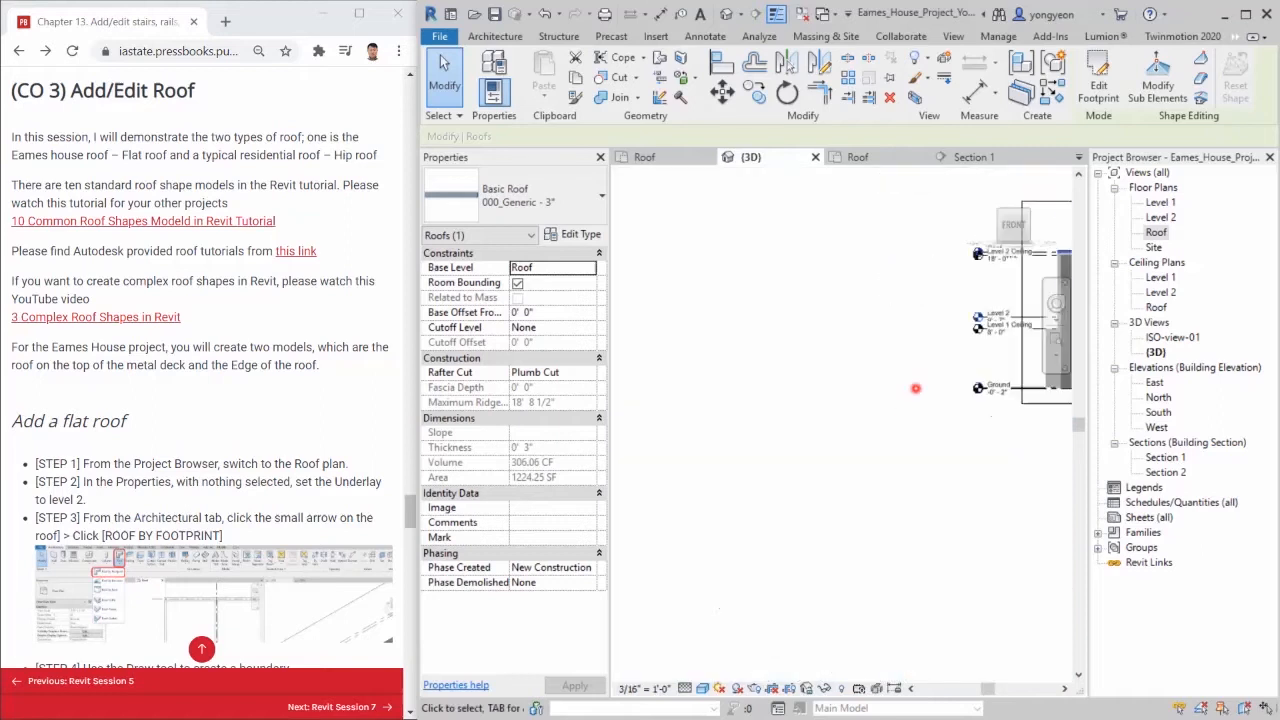
{"action": "scroll", "coordinate": [633, 411], "scroll_direction": "up", "scroll_amount": 4}
{"action": "scroll", "coordinate": [886, 469], "scroll_direction": "down", "scroll_amount": 4}
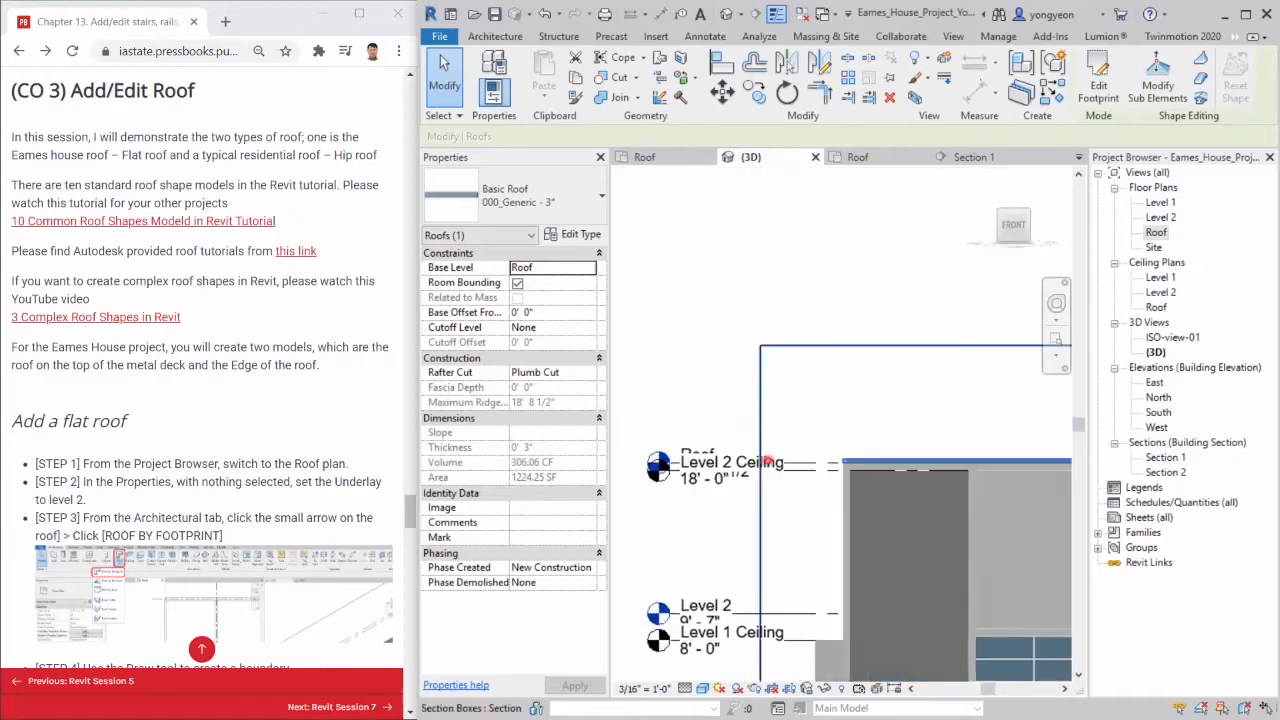
{"action": "scroll", "coordinate": [888, 466], "scroll_direction": "up", "scroll_amount": 5}
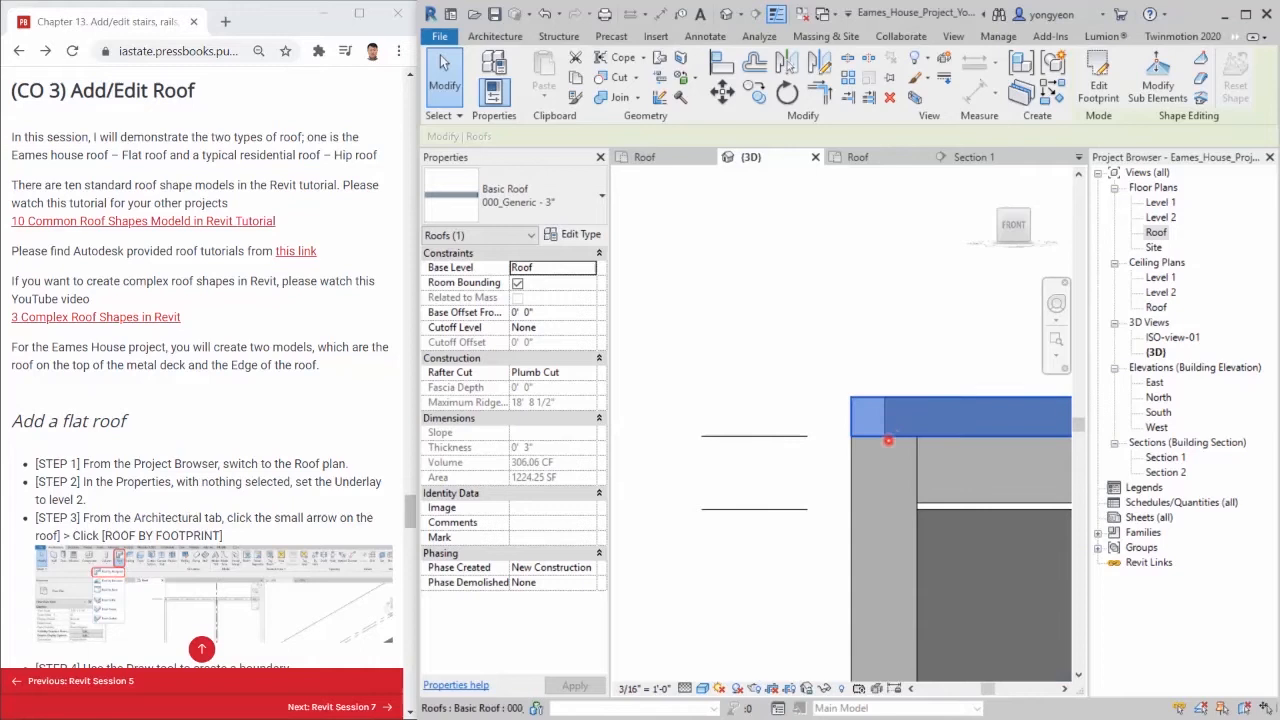
{"action": "key", "text": "m"}
{"action": "key", "text": "v"}
{"action": "left_click", "coordinate": [884, 436]}
{"action": "left_click", "coordinate": [881, 396]}
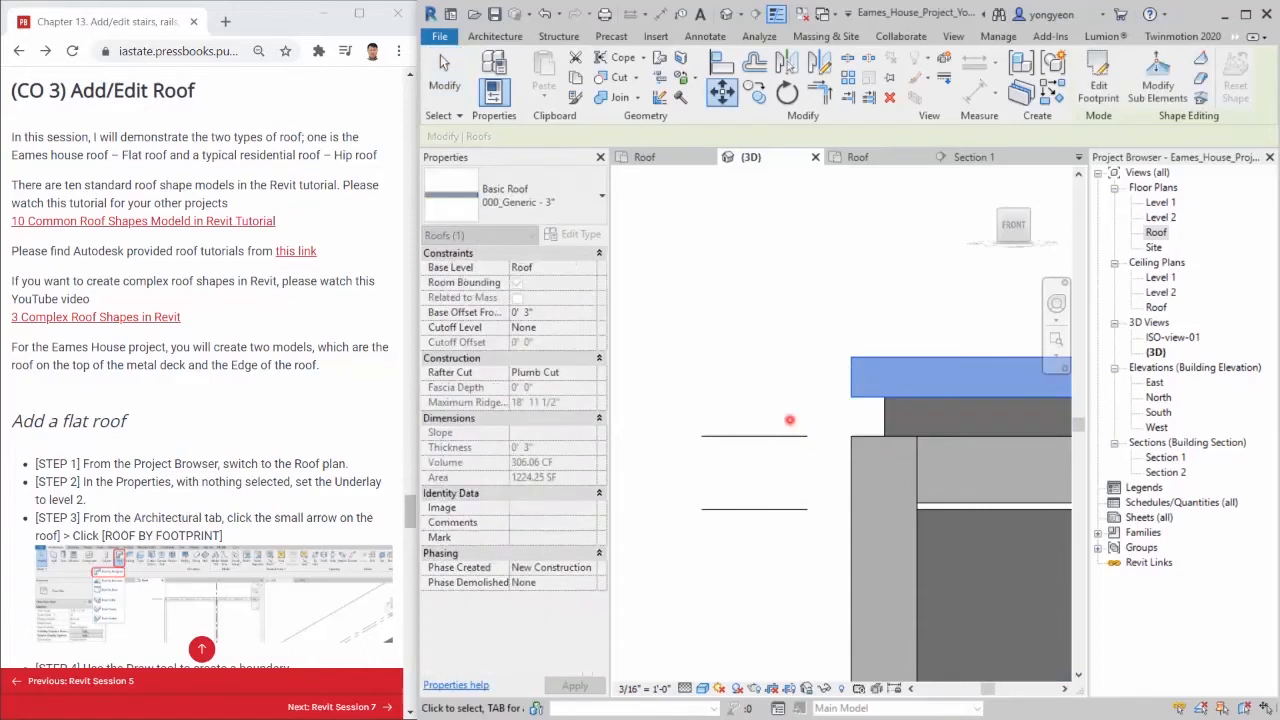
{"action": "scroll", "coordinate": [738, 399], "scroll_direction": "down", "scroll_amount": 3}
{"action": "left_click", "coordinate": [755, 348]}
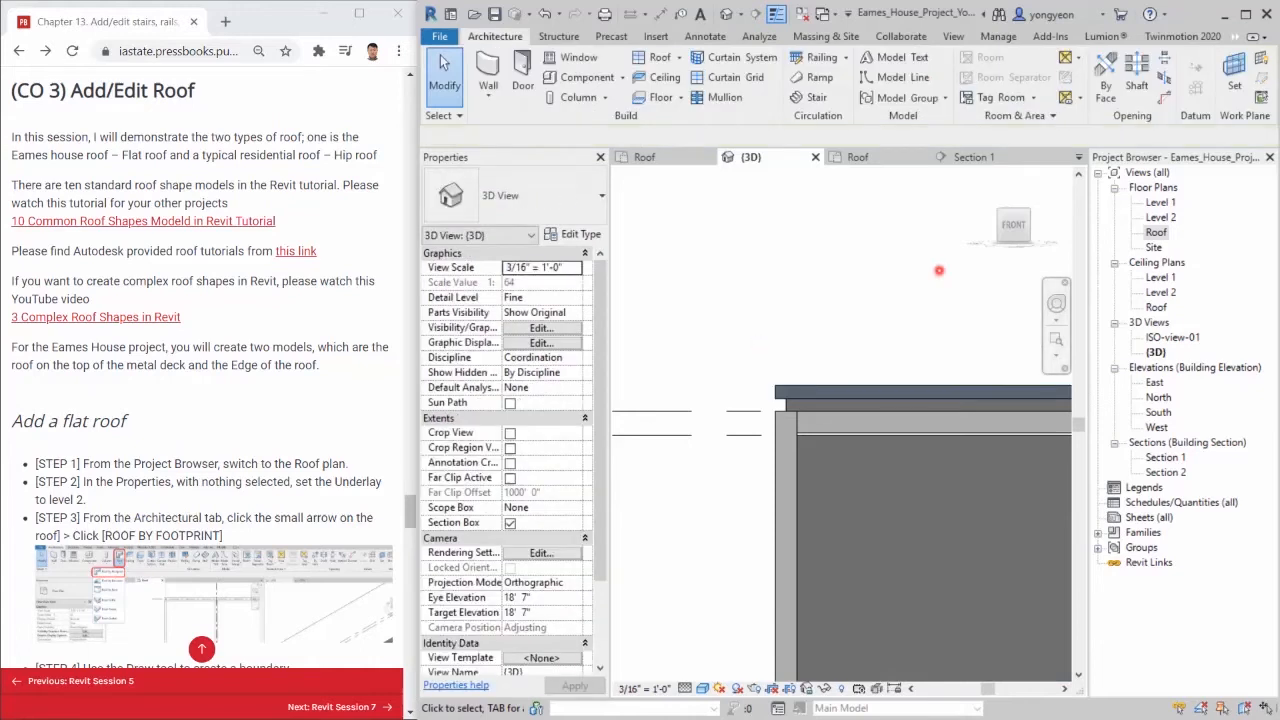
- Start a roof gutter in the 3D view with the type 000_Gutter - Bevel 6" x 6"
{"action": "left_click", "coordinate": [1000, 211]}
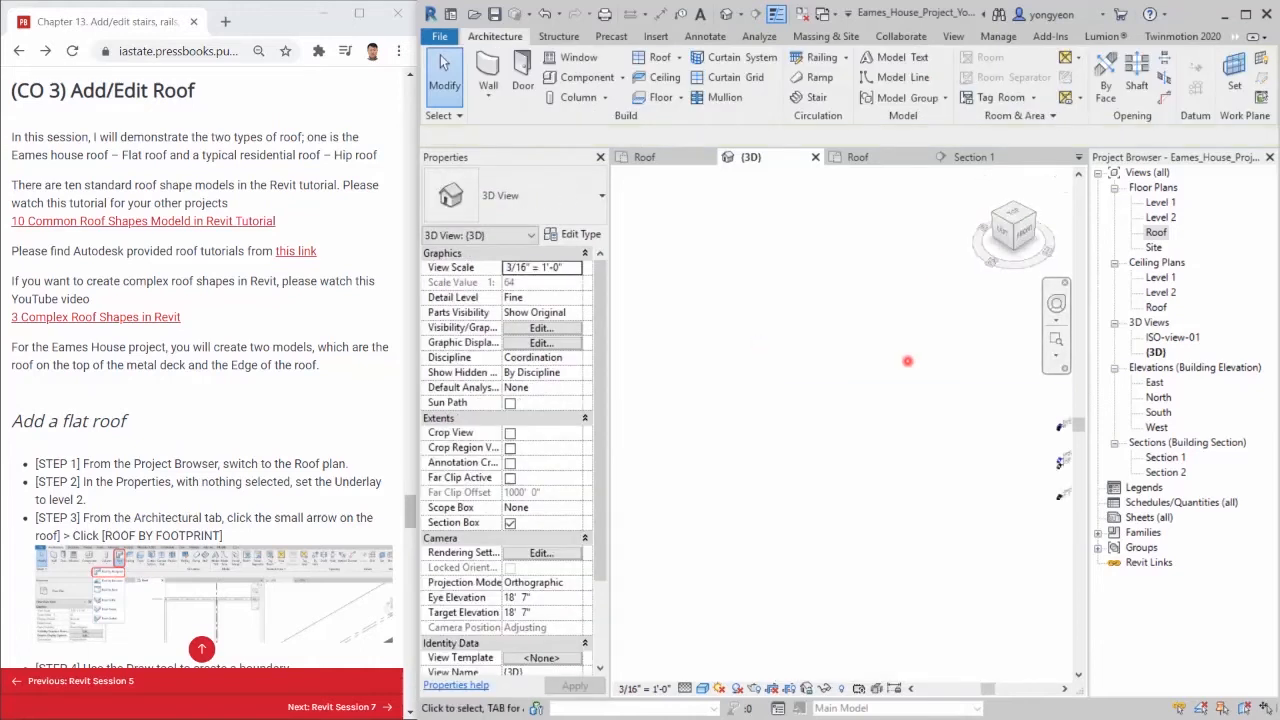
{"action": "scroll", "coordinate": [733, 490], "scroll_direction": "up", "scroll_amount": 3}
{"action": "scroll", "coordinate": [732, 490], "scroll_direction": "up", "scroll_amount": 2}
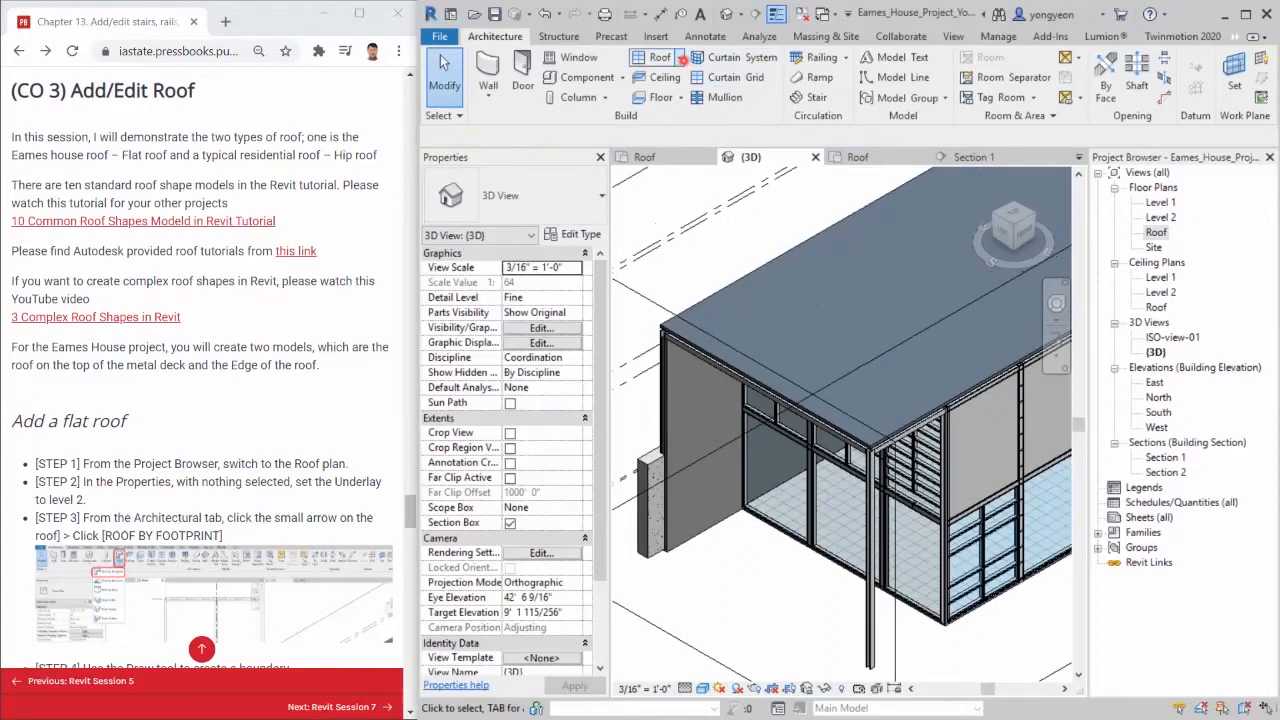
{"action": "left_click", "coordinate": [681, 58]}
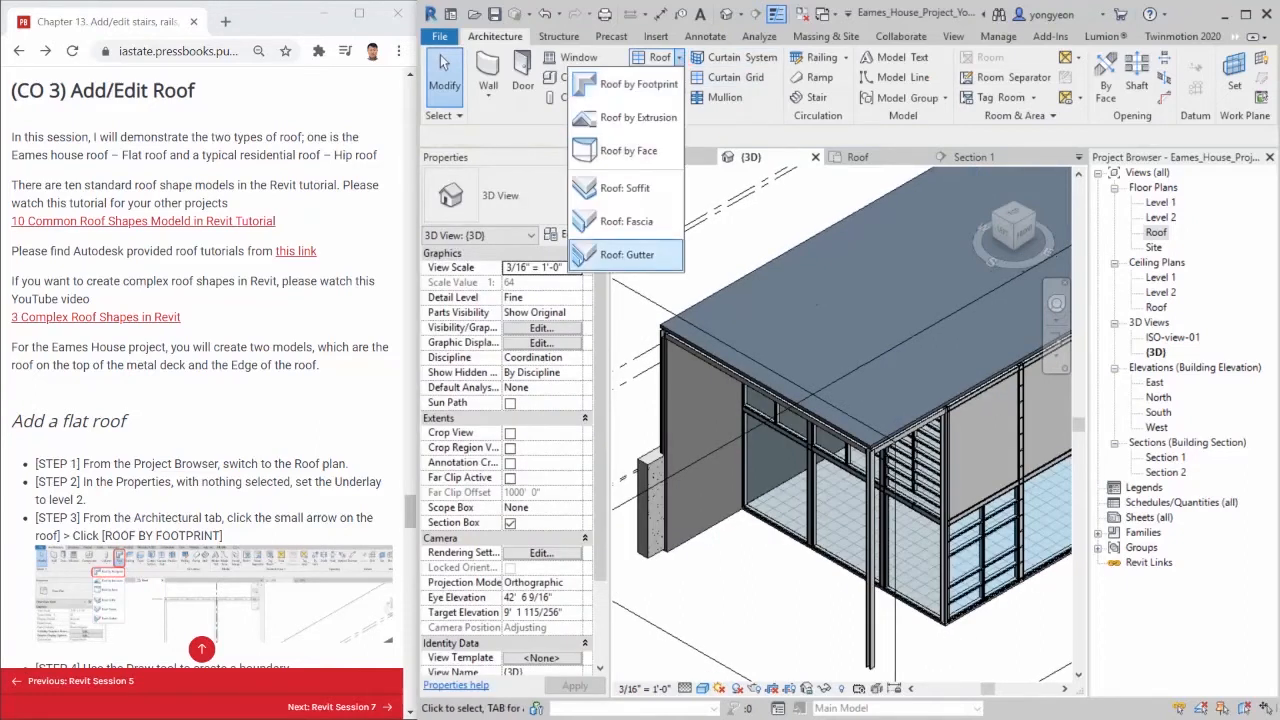
{"action": "left_click", "coordinate": [627, 254]}
{"action": "left_click", "coordinate": [548, 207]}
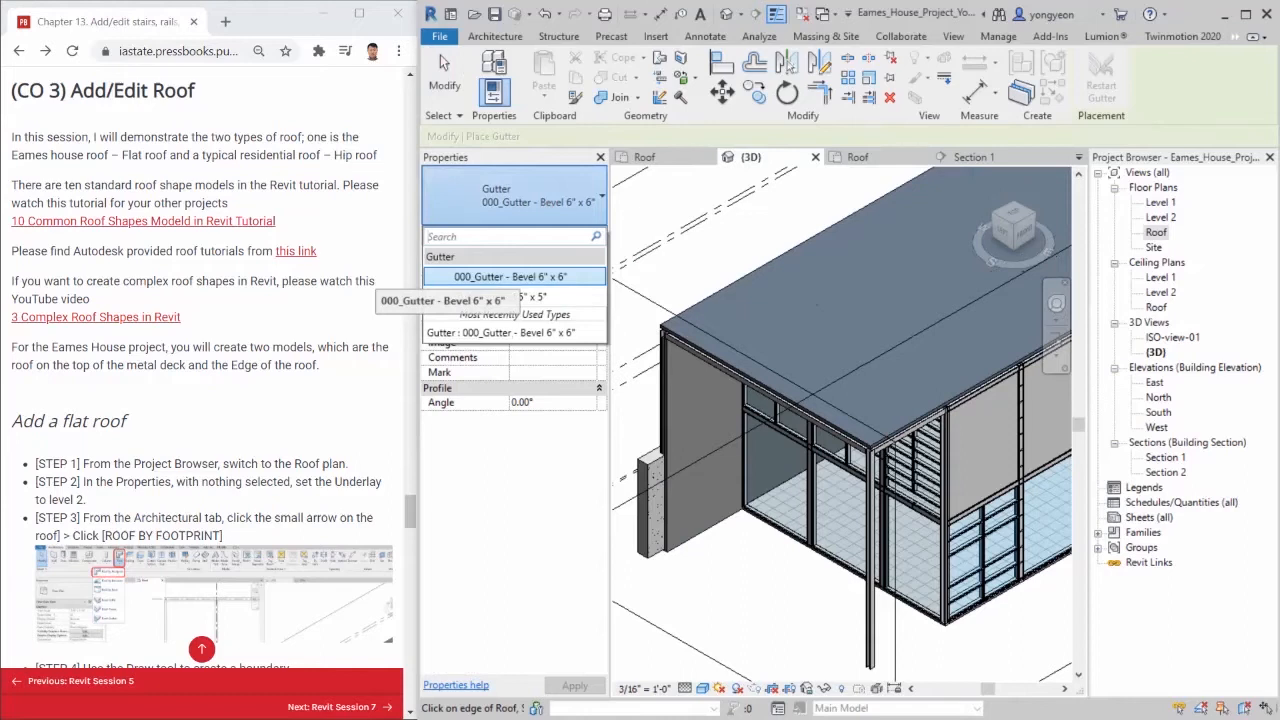
{"action": "left_click", "coordinate": [534, 276]}
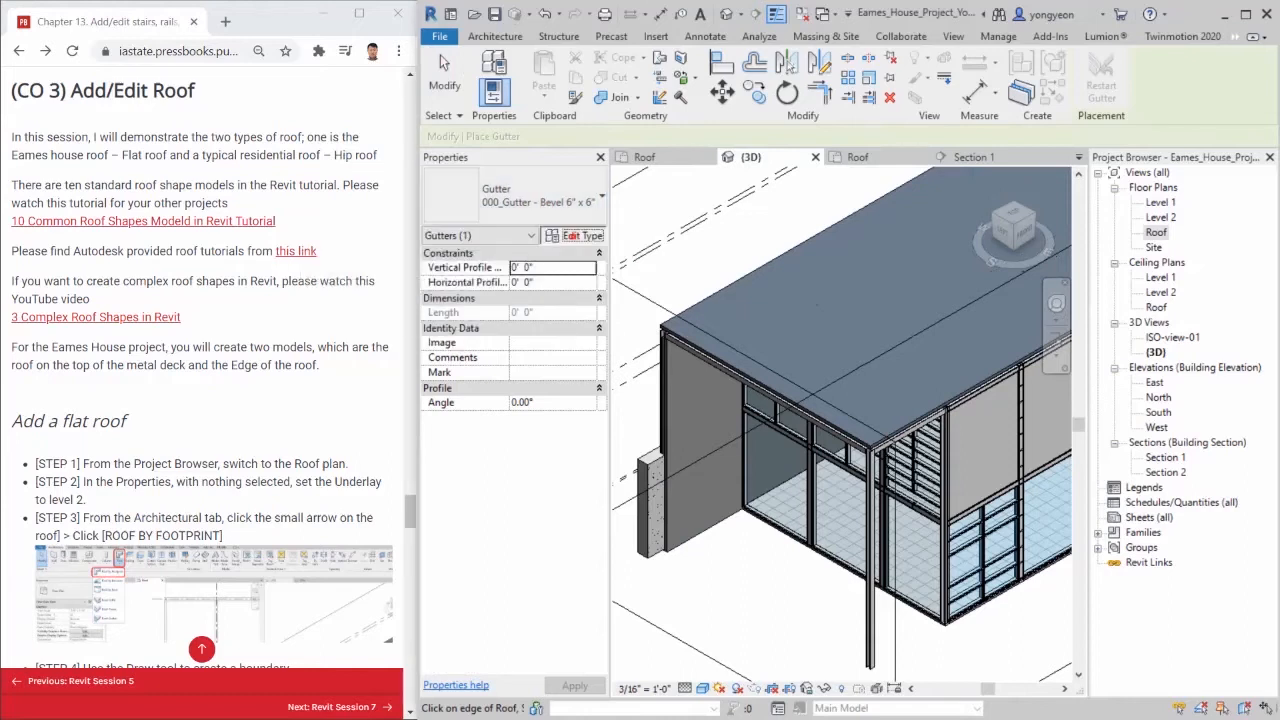
- Set the gutter type's profile to Gutter Profile-Bevel : 6" x 6"
{"action": "left_click", "coordinate": [570, 236]}
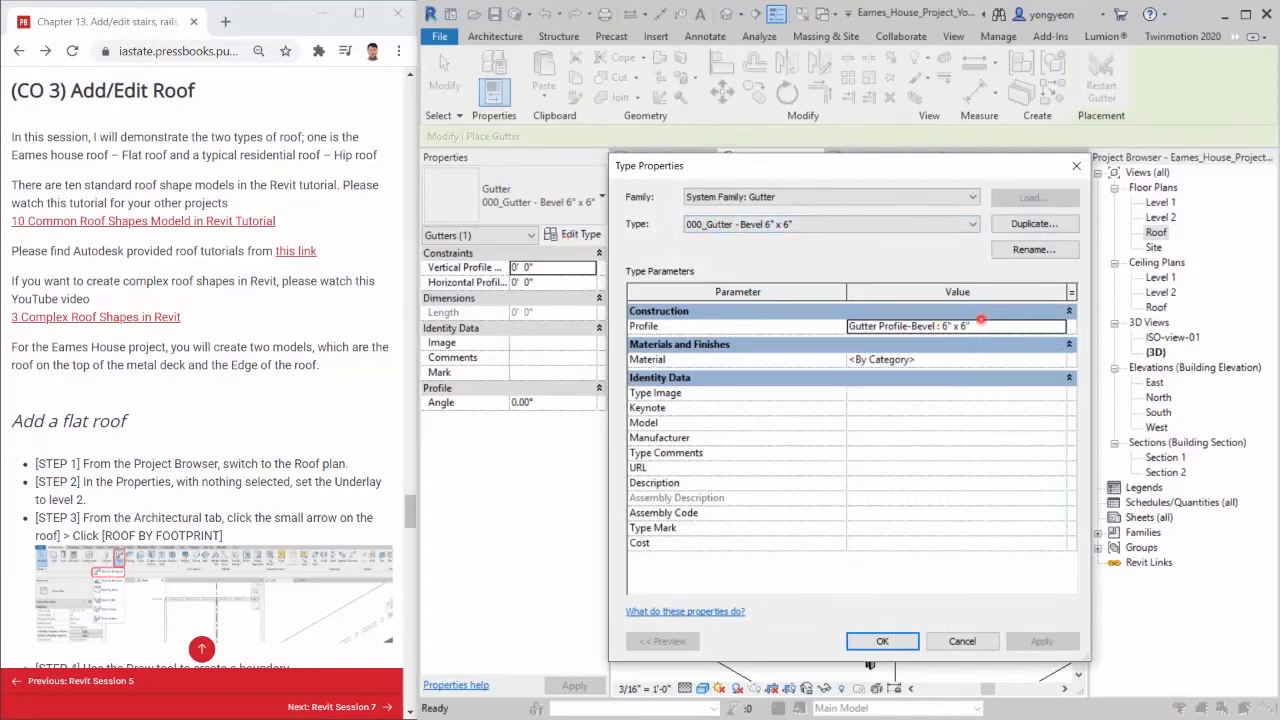
{"action": "left_click", "coordinate": [1002, 322]}
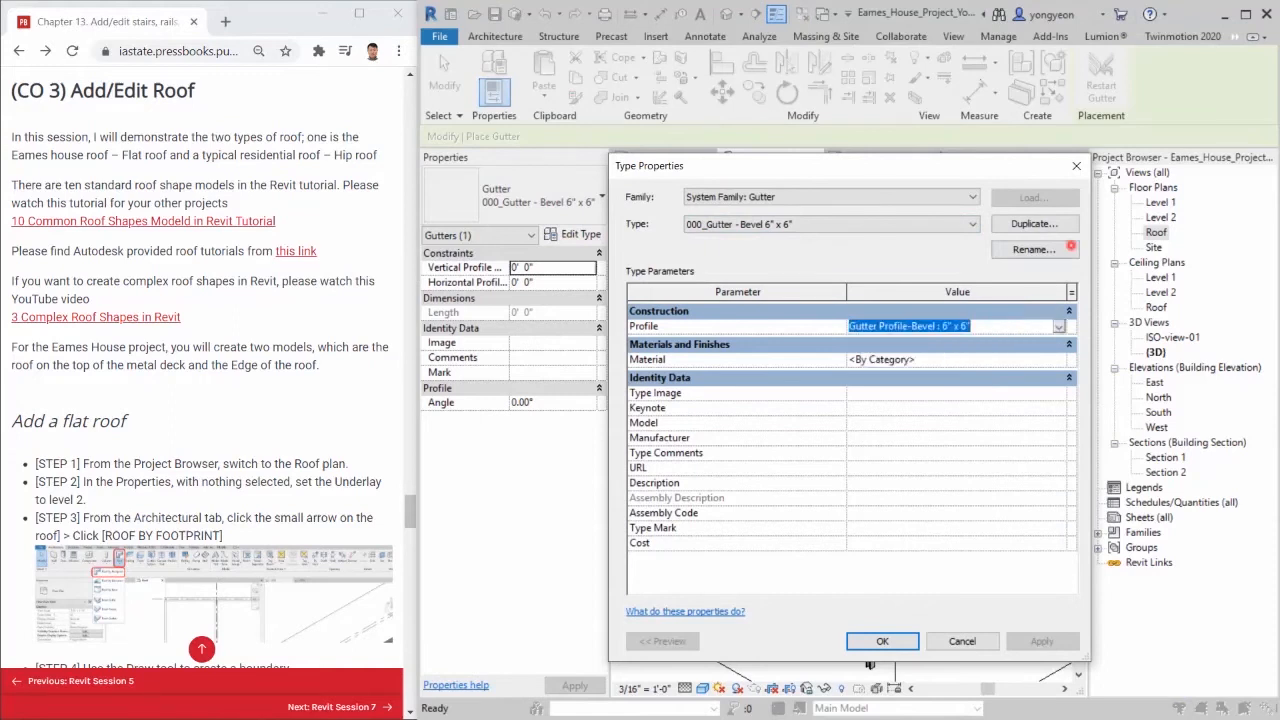
{"action": "left_click", "coordinate": [1060, 326]}
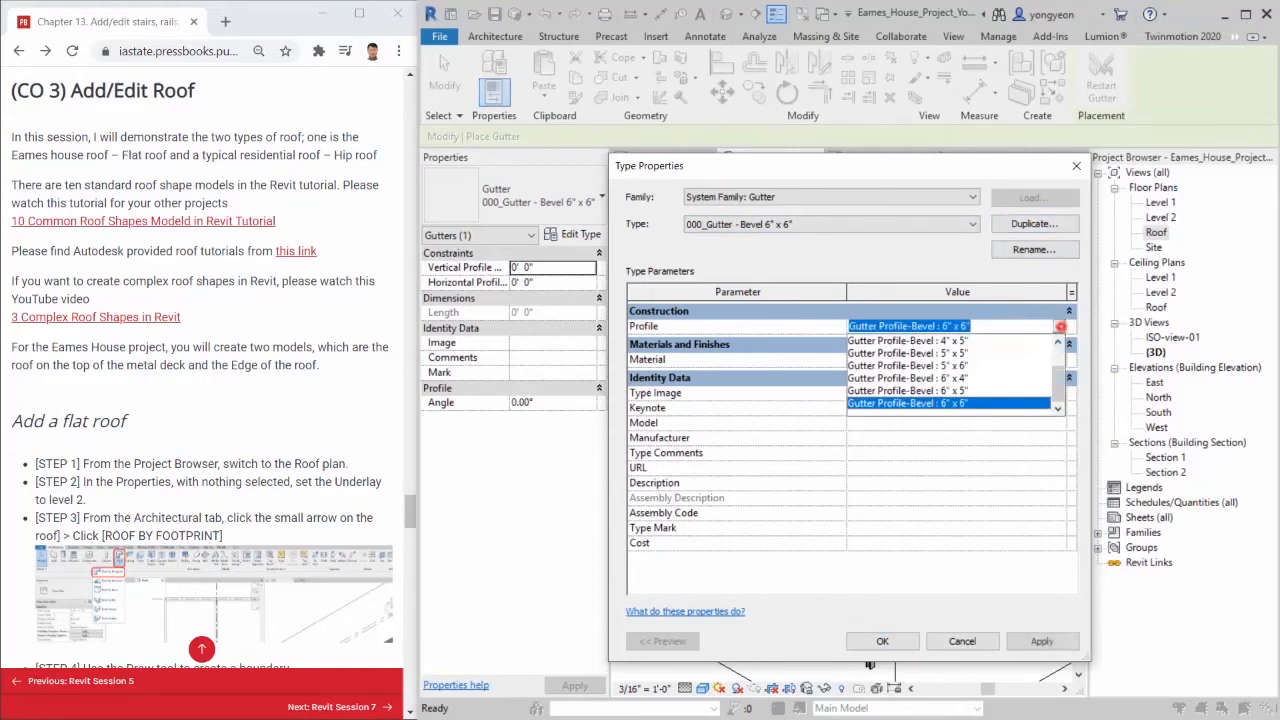
{"action": "left_click", "coordinate": [908, 403]}
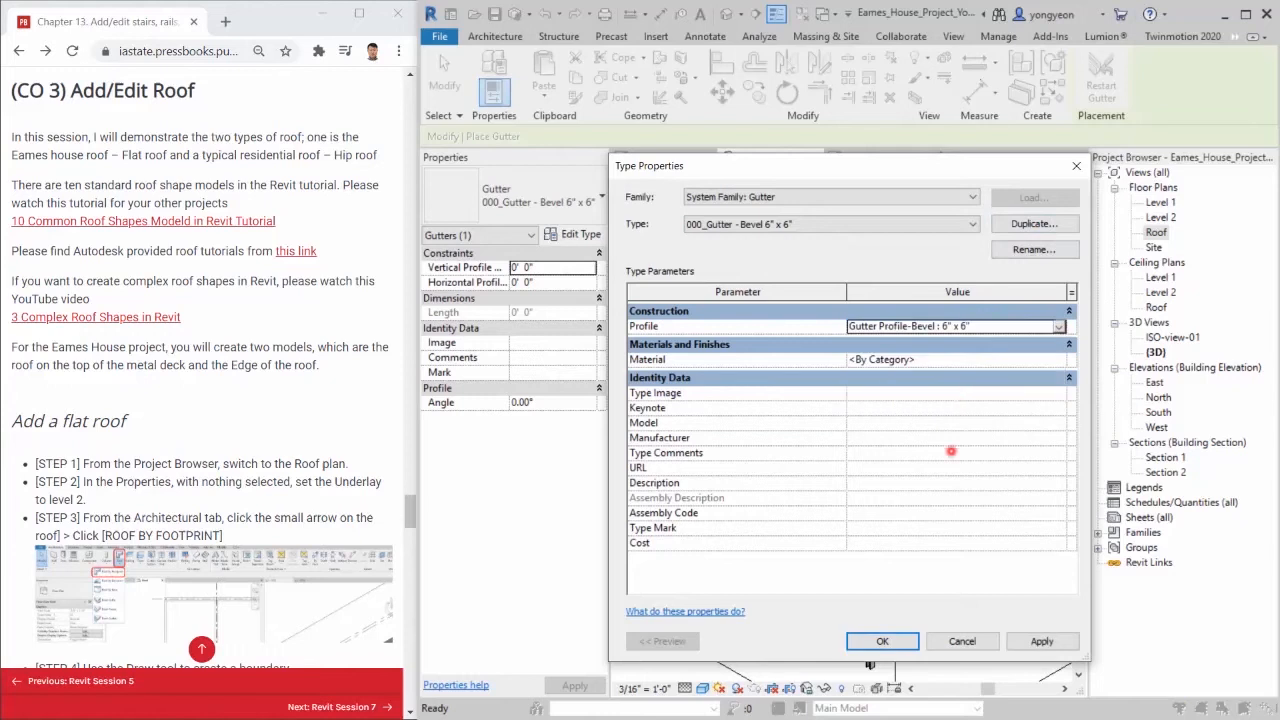
{"action": "left_click", "coordinate": [900, 641]}
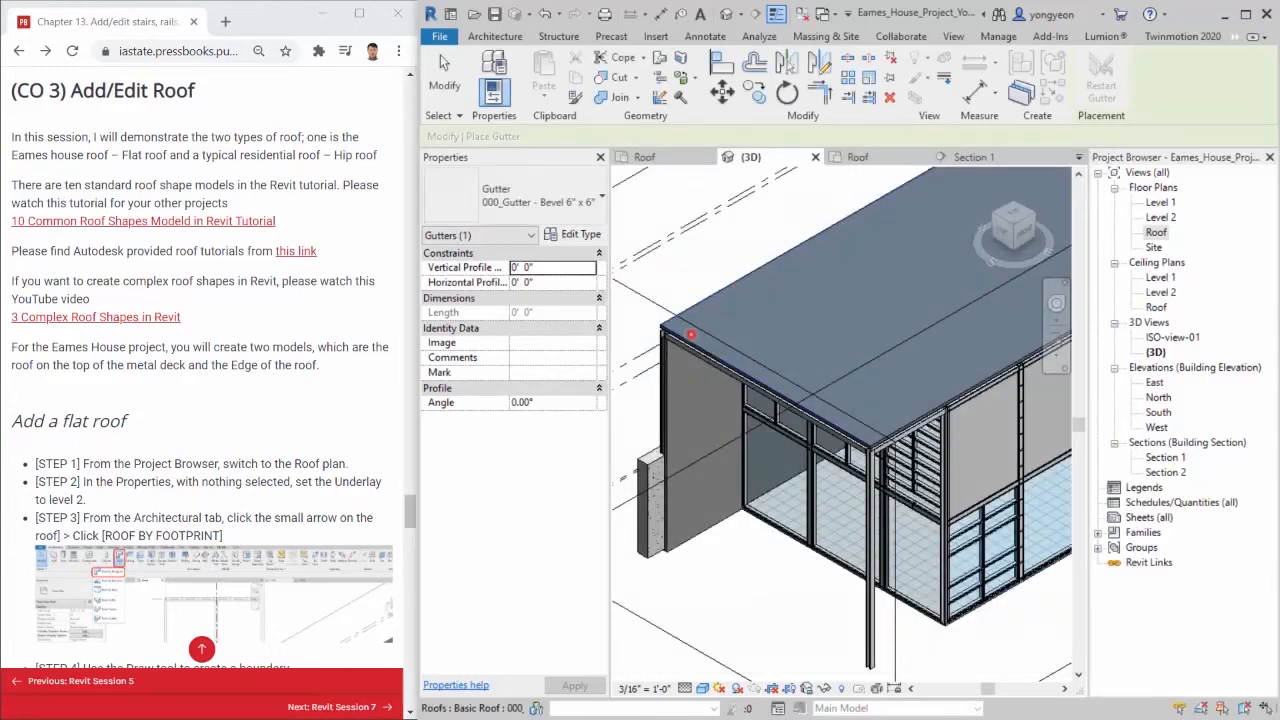
- Place the bevel gutter along the flat roof's near short edge and the long edge over the glazed facade
{"action": "scroll", "coordinate": [715, 330], "scroll_direction": "up", "scroll_amount": 2}
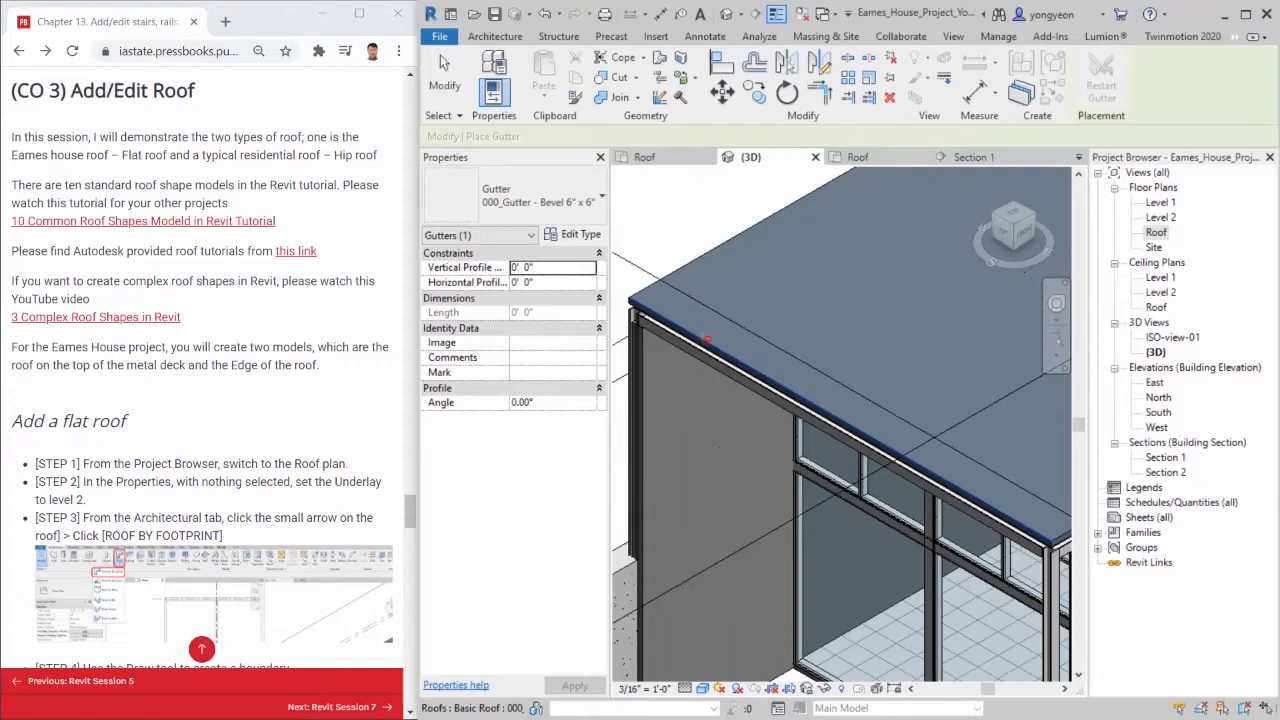
{"action": "left_click", "coordinate": [708, 338]}
{"action": "scroll", "coordinate": [706, 316], "scroll_direction": "down", "scroll_amount": 3}
{"action": "scroll", "coordinate": [899, 402], "scroll_direction": "up", "scroll_amount": 4}
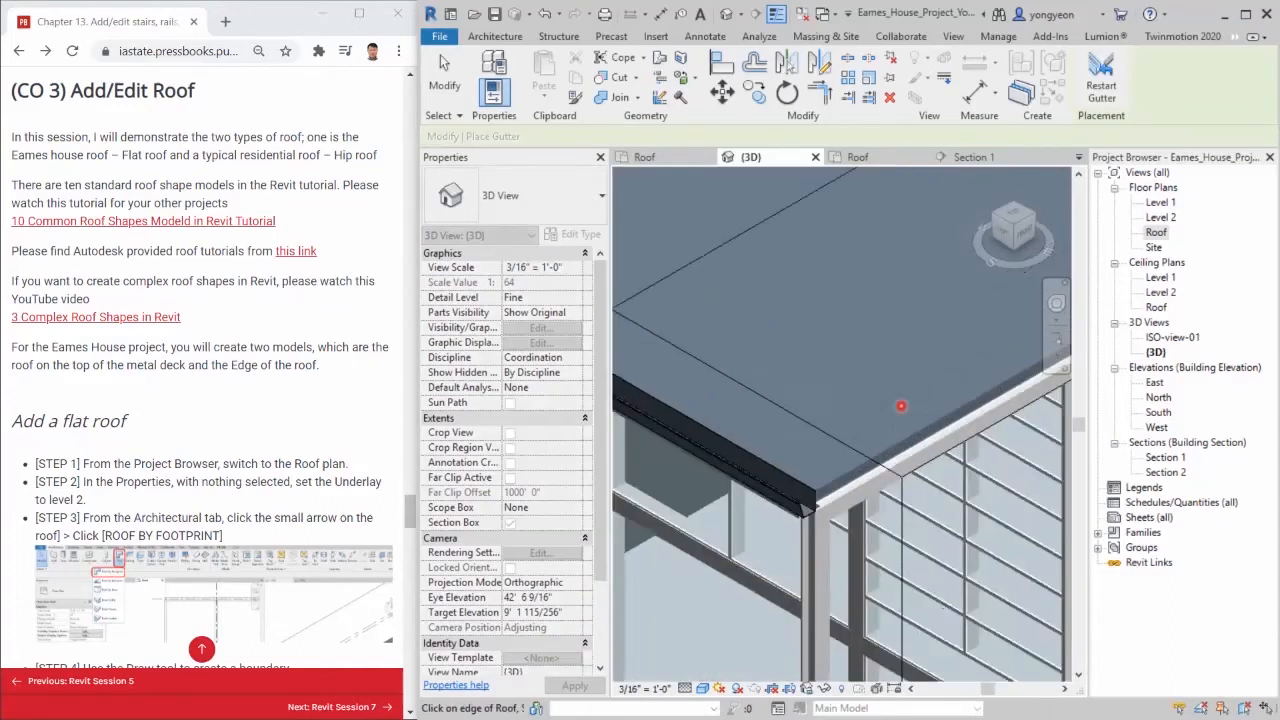
{"action": "scroll", "coordinate": [843, 473], "scroll_direction": "down", "scroll_amount": 1}
{"action": "scroll", "coordinate": [843, 475], "scroll_direction": "down", "scroll_amount": 6}
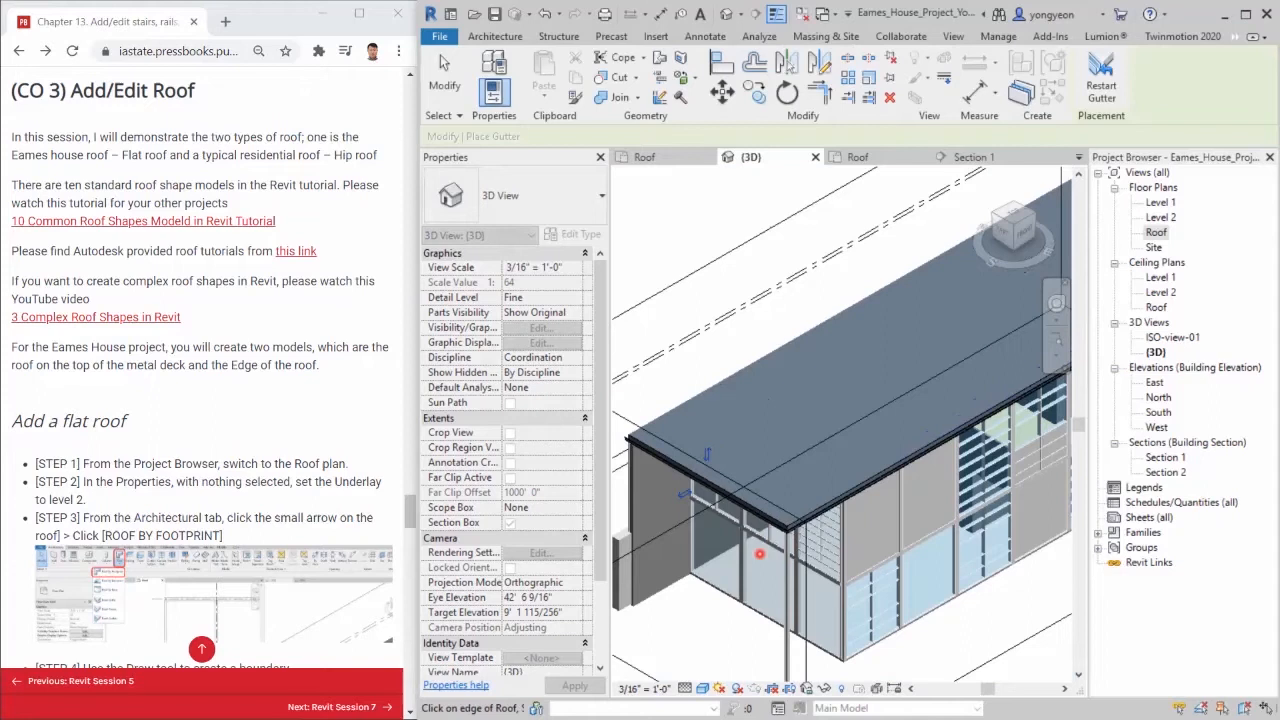
- Add the bevel gutter along the flat roof's far short edge and remaining long edge, completing the perimeter
{"action": "scroll", "coordinate": [958, 430], "scroll_direction": "up", "scroll_amount": 5}
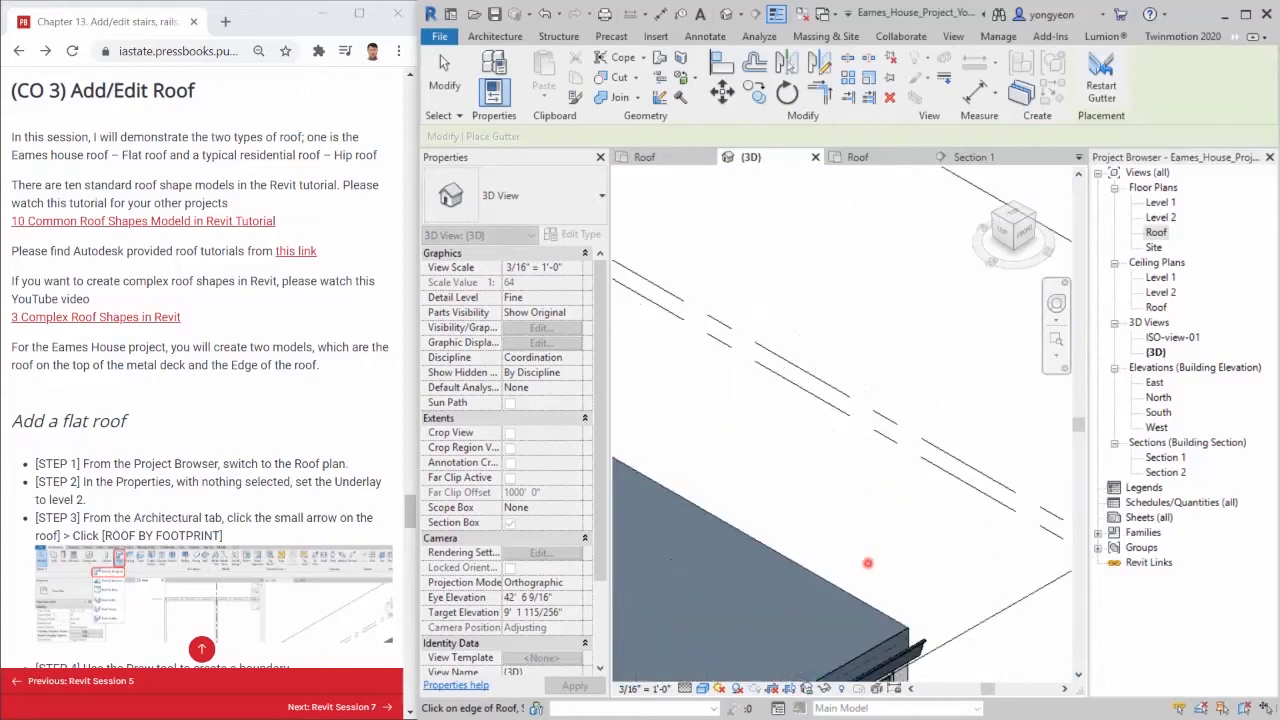
{"action": "scroll", "coordinate": [865, 600], "scroll_direction": "down", "scroll_amount": 3}
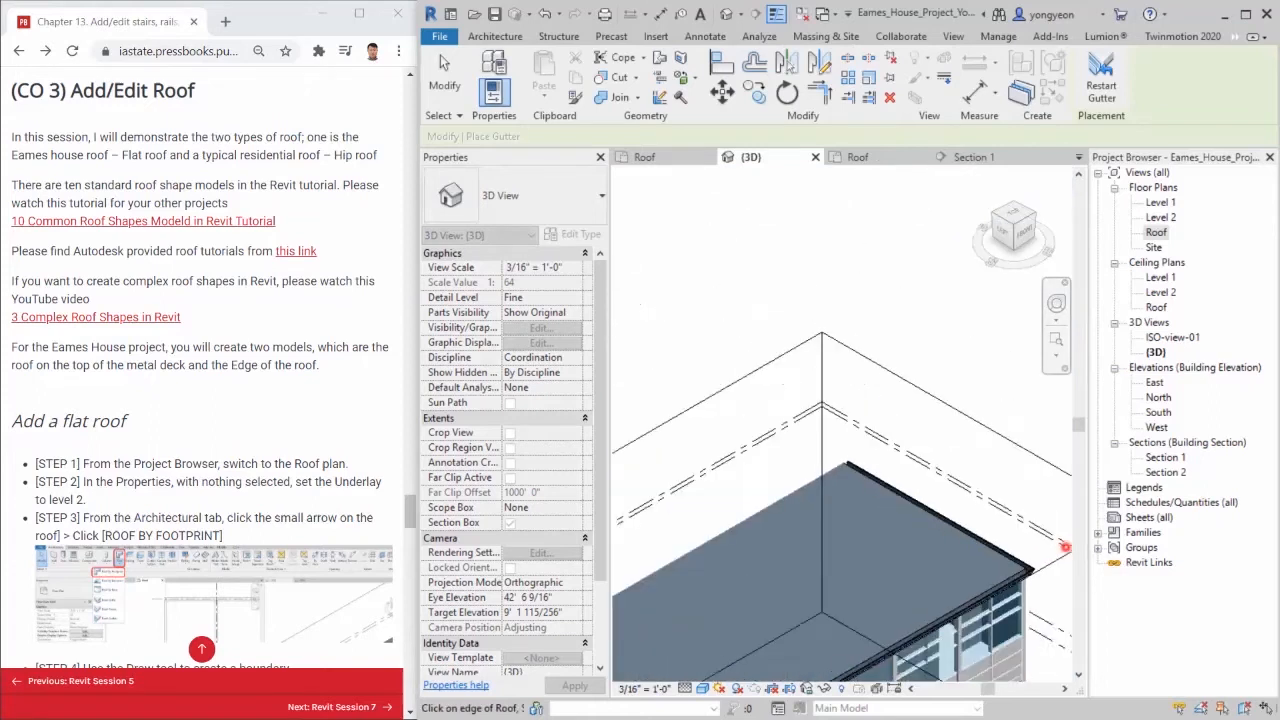
{"action": "scroll", "coordinate": [903, 491], "scroll_direction": "up", "scroll_amount": 5}
{"action": "scroll", "coordinate": [911, 466], "scroll_direction": "down", "scroll_amount": 5}
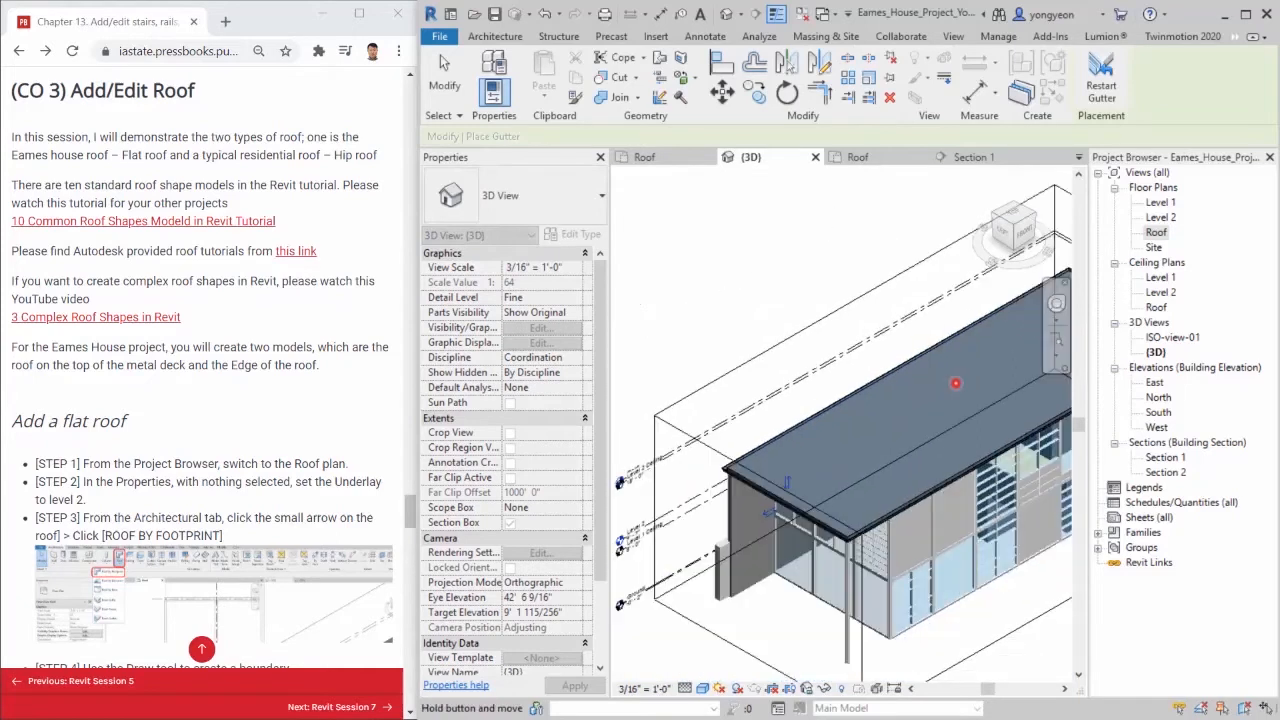
{"action": "scroll", "coordinate": [955, 383], "scroll_direction": "up", "scroll_amount": 3}
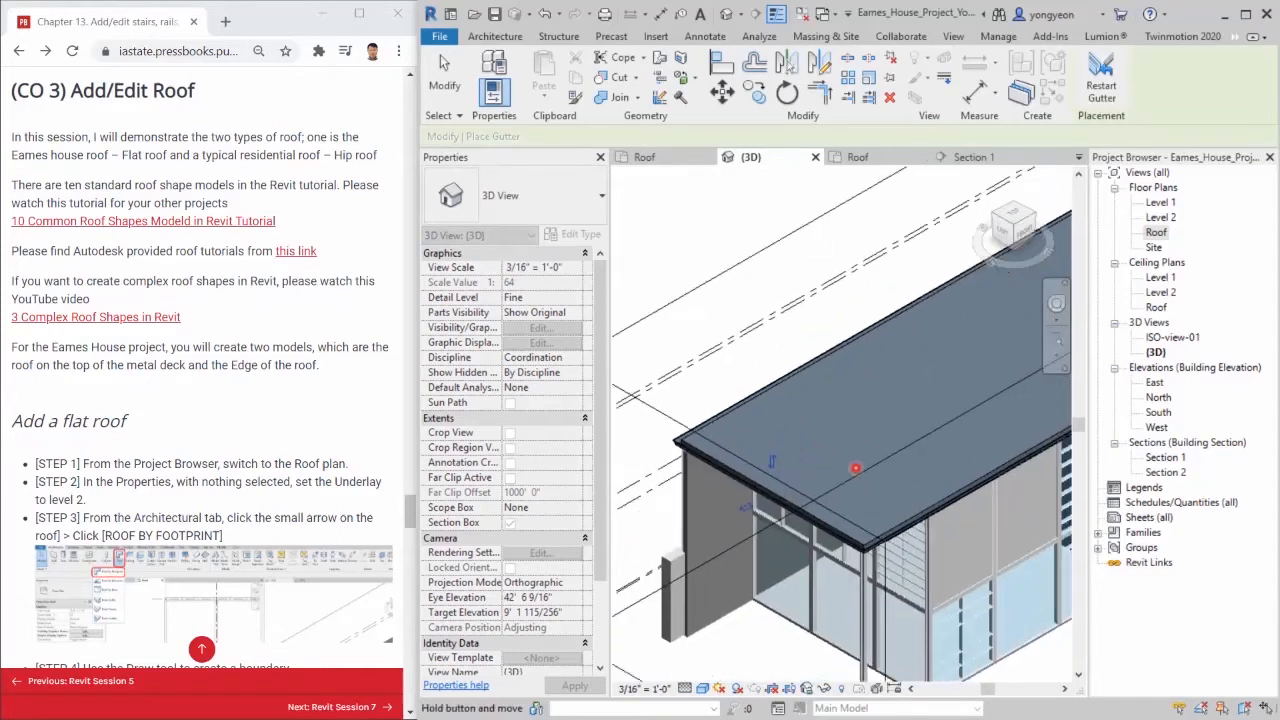
{"action": "middle_click_drag", "start_coordinate": [855, 467], "coordinate": [825, 473], "text": "shift"}
{"action": "key", "text": "Escape"}
{"action": "scroll", "coordinate": [934, 592], "scroll_direction": "down", "scroll_amount": 3}
{"action": "middle_click_drag", "start_coordinate": [923, 590], "coordinate": [814, 631]}
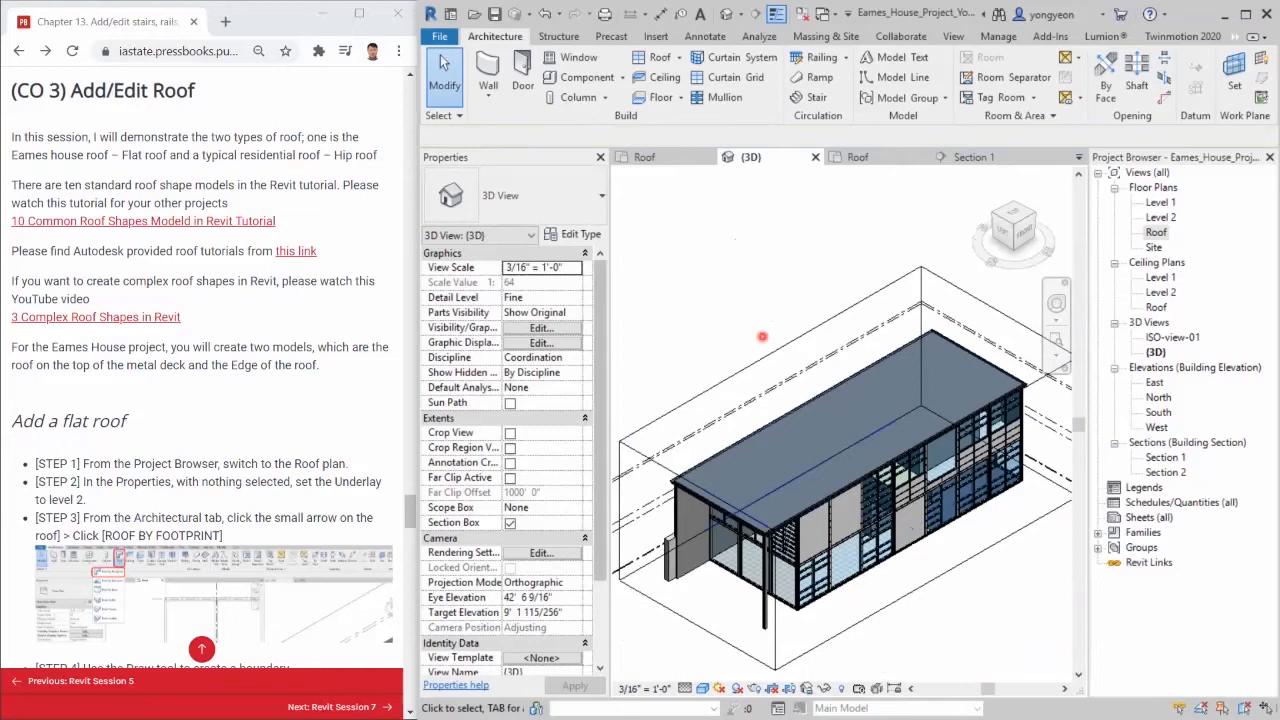
{"action": "middle_click_drag", "start_coordinate": [1058, 562], "coordinate": [1048, 555]}
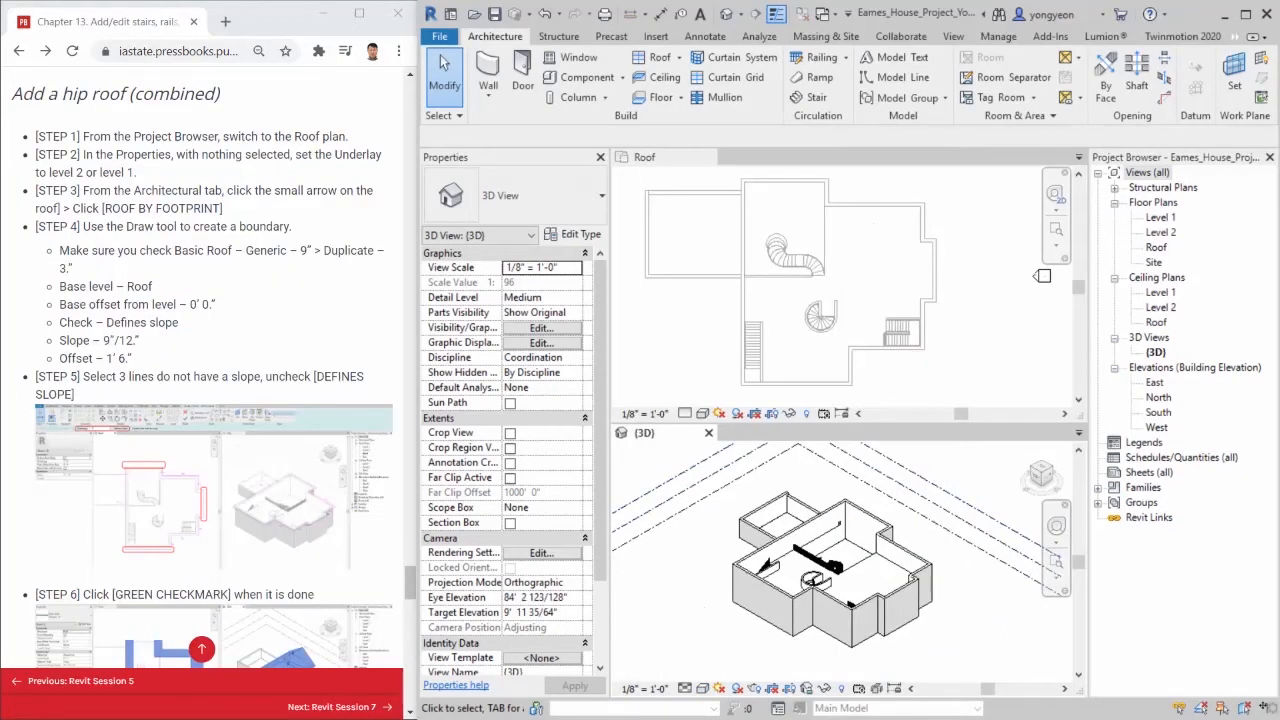
- Set the underlay base level of the Roof floor plan to Level 1
{"action": "left_click", "coordinate": [895, 269]}
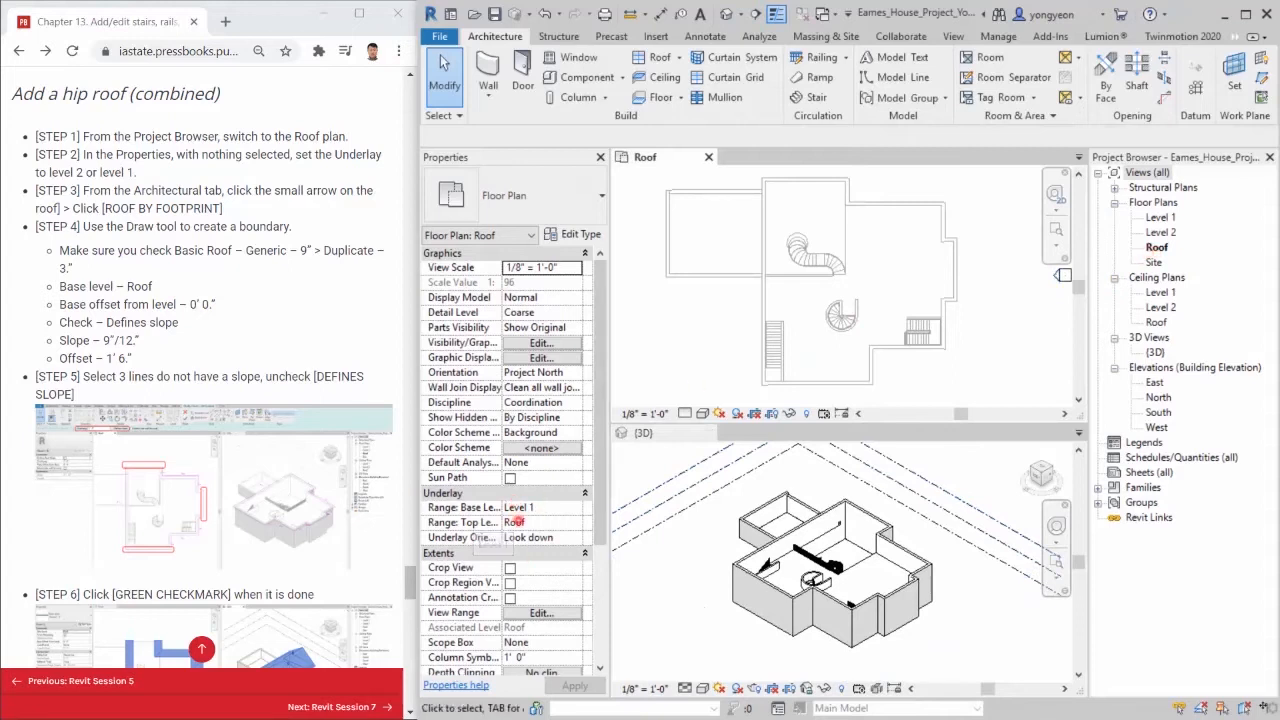
{"action": "left_click", "coordinate": [521, 507]}
{"action": "left_click", "coordinate": [579, 509]}
{"action": "left_click", "coordinate": [536, 516]}
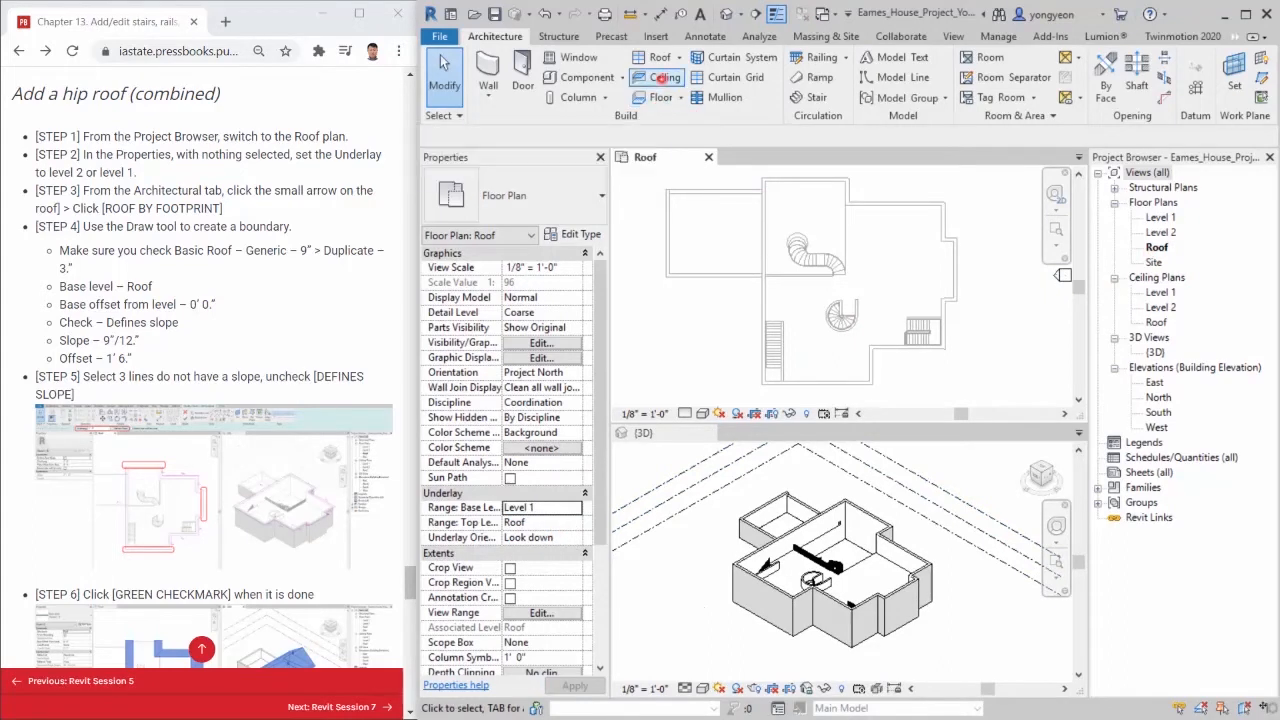
- Start a roof by footprint with Pick Walls, using type Generic - 3", slope-defining edges and a 1' 6" overhang
{"action": "left_click", "coordinate": [678, 57]}
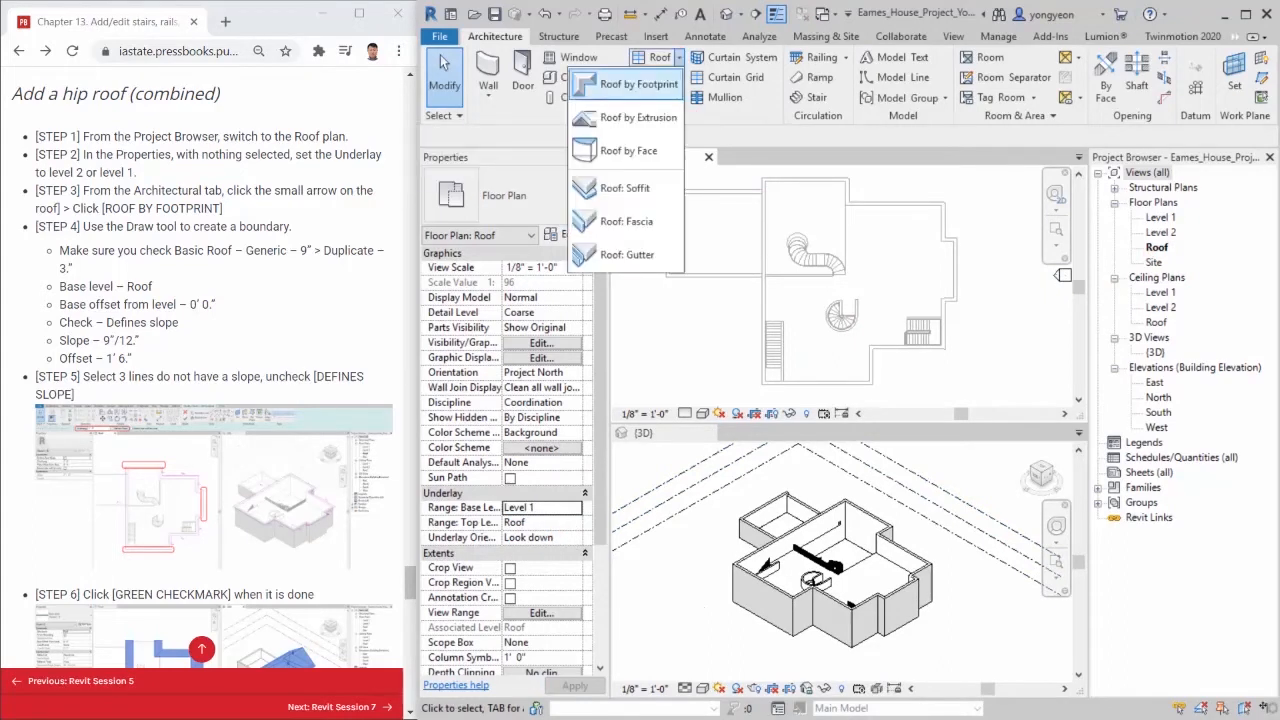
{"action": "left_click", "coordinate": [640, 86]}
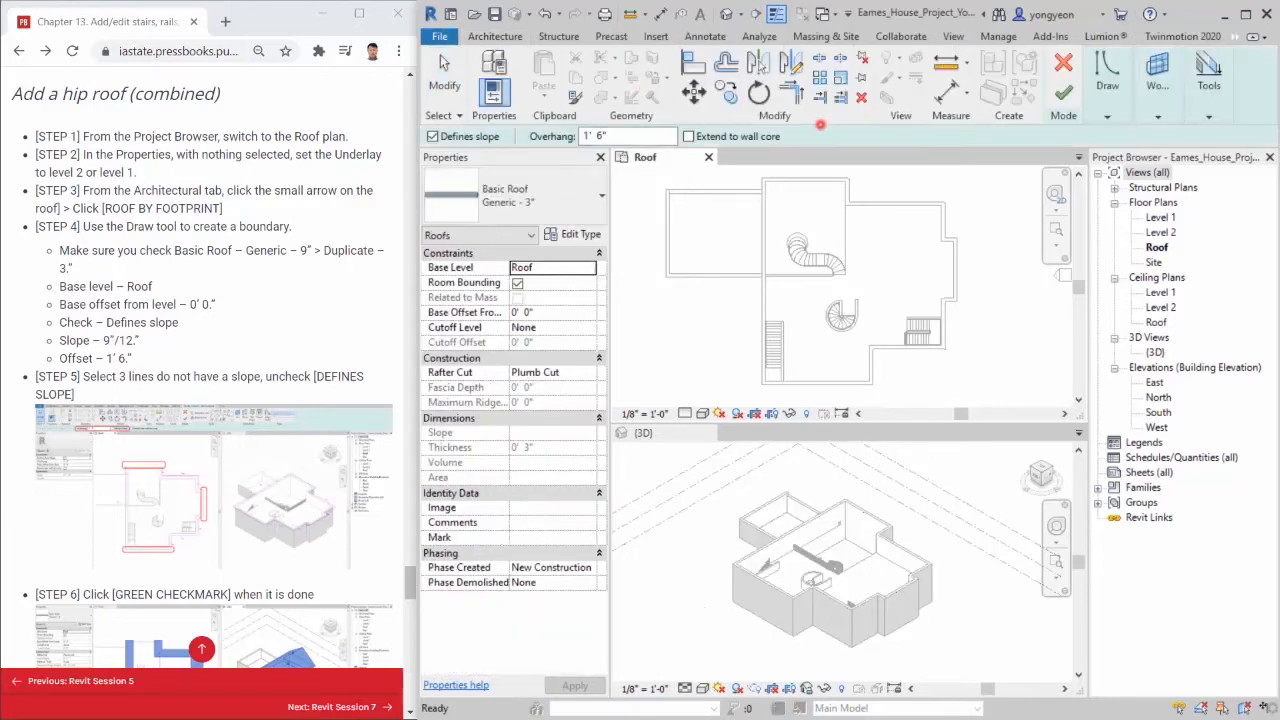
{"action": "mouse_move", "coordinate": [1131, 104]}
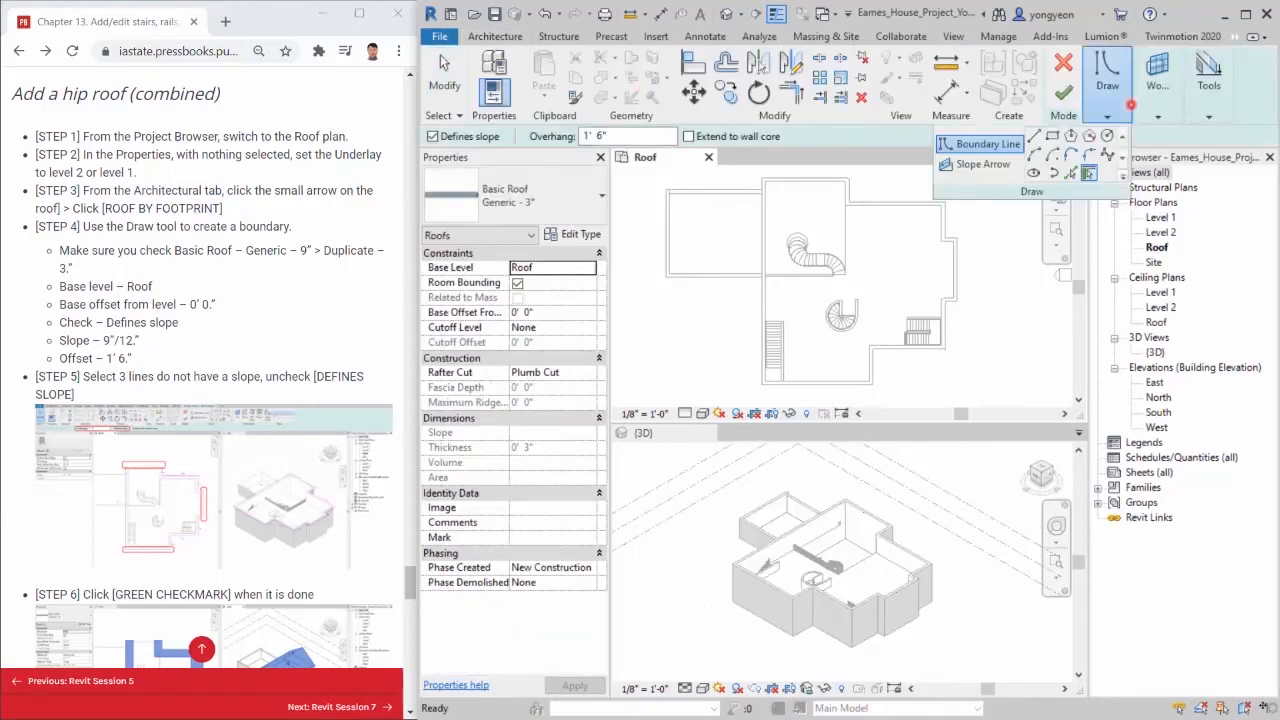
{"action": "left_click", "coordinate": [1089, 172]}
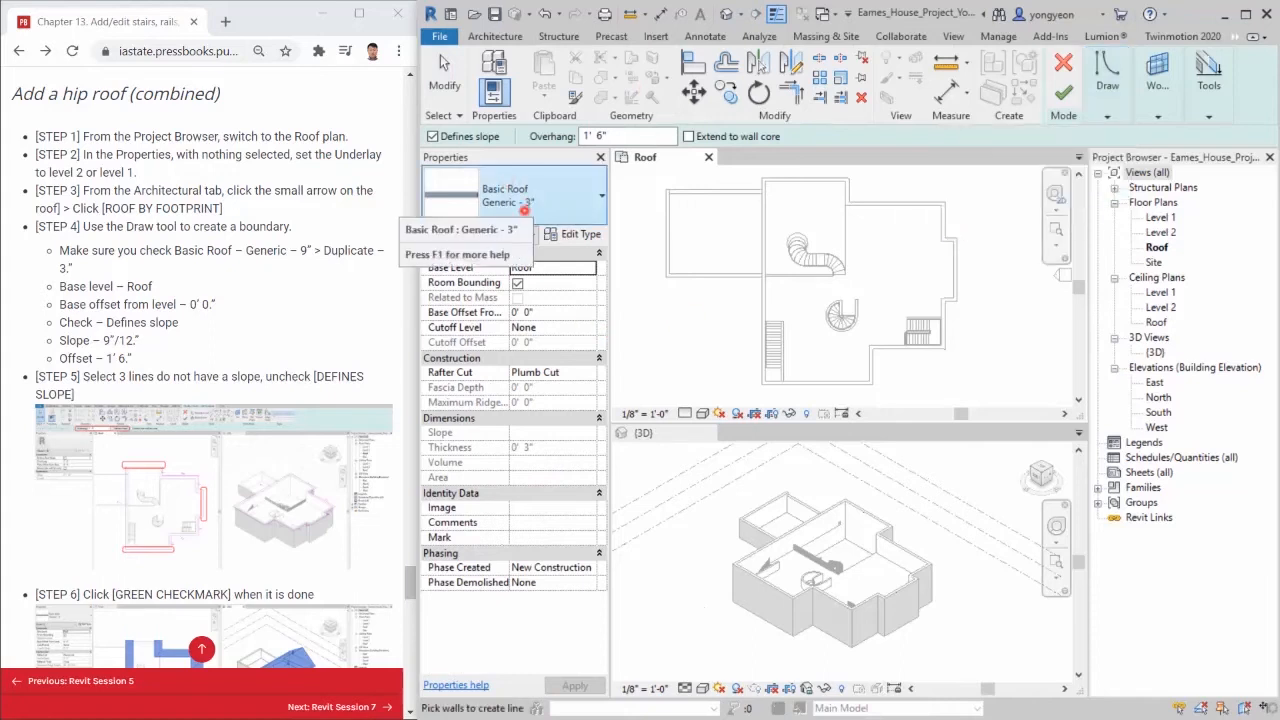
{"action": "left_click", "coordinate": [572, 204]}
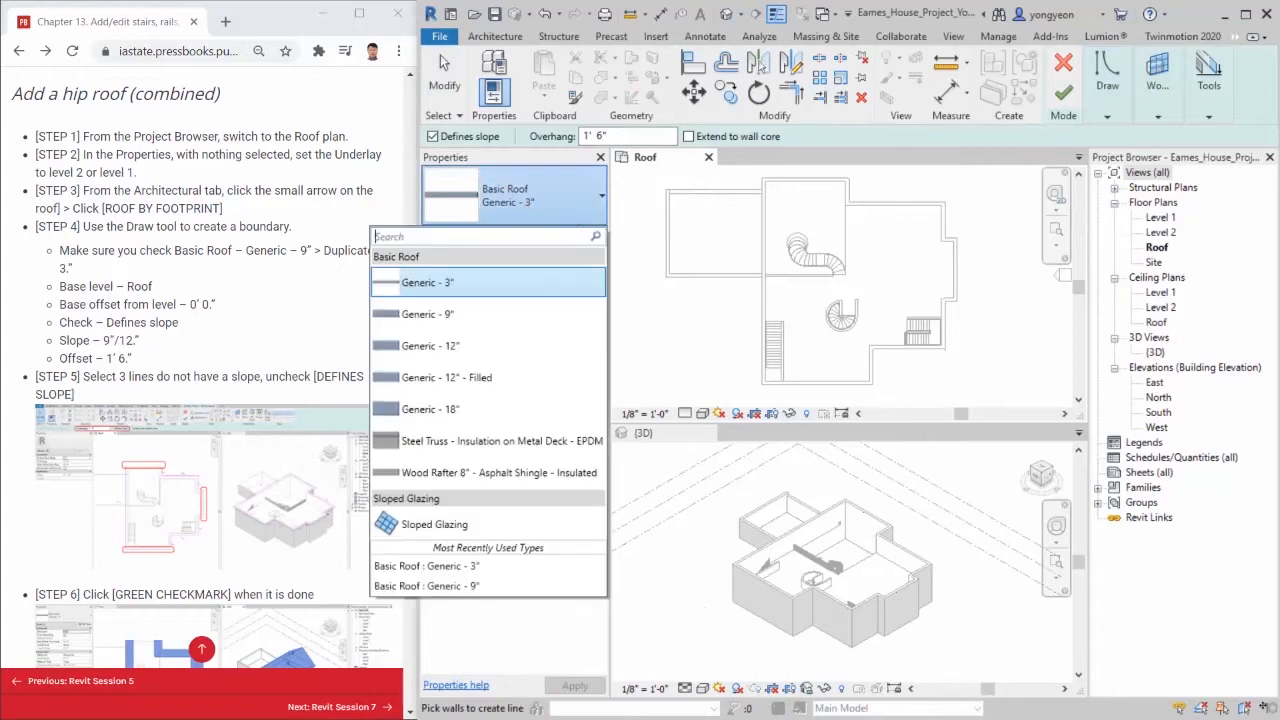
{"action": "left_click", "coordinate": [550, 282]}
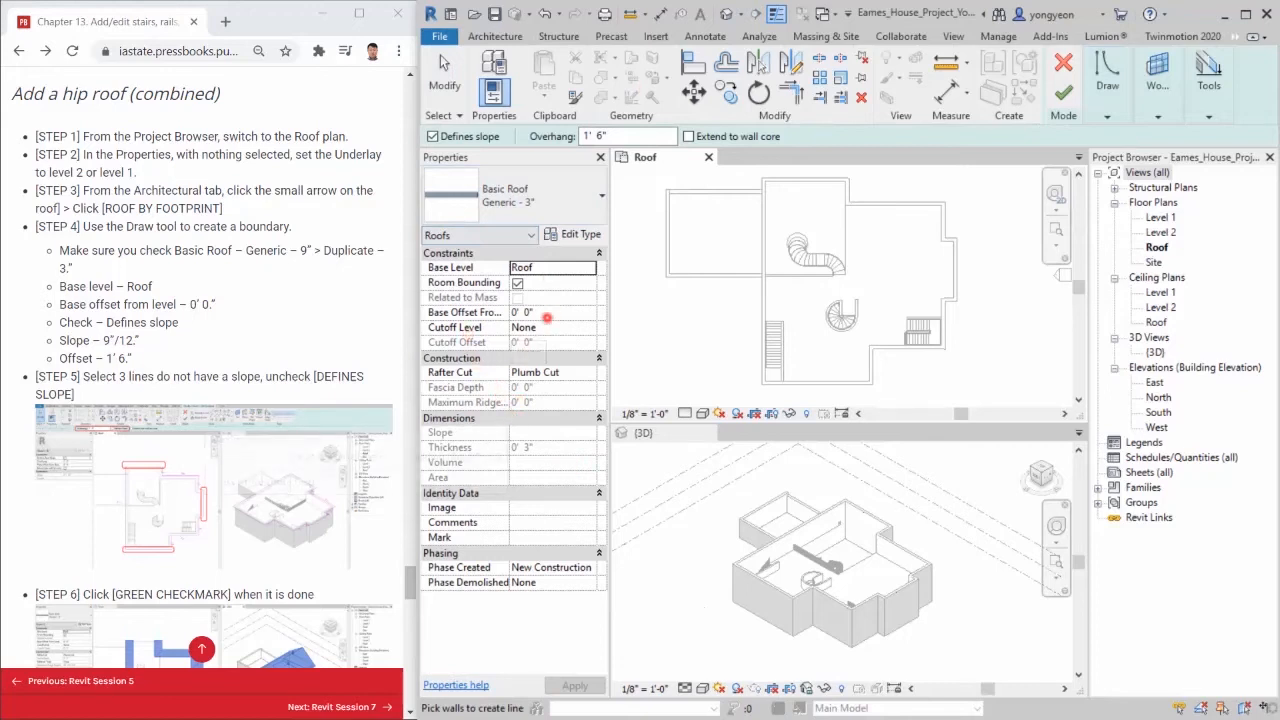
{"action": "left_click", "coordinate": [432, 136]}
{"action": "left_click", "coordinate": [603, 136]}
- Pick the main building's west wall, south wall and stepped southeast walls as sloped roof boundary lines
{"action": "scroll", "coordinate": [756, 316], "scroll_direction": "up", "scroll_amount": 2}
{"action": "left_click", "coordinate": [756, 316]}
{"action": "middle_click_drag", "start_coordinate": [756, 316], "coordinate": [739, 257]}
{"action": "left_click", "coordinate": [818, 348]}
{"action": "left_click", "coordinate": [895, 326]}
{"action": "left_click", "coordinate": [940, 300]}
{"action": "left_click", "coordinate": [990, 270]}
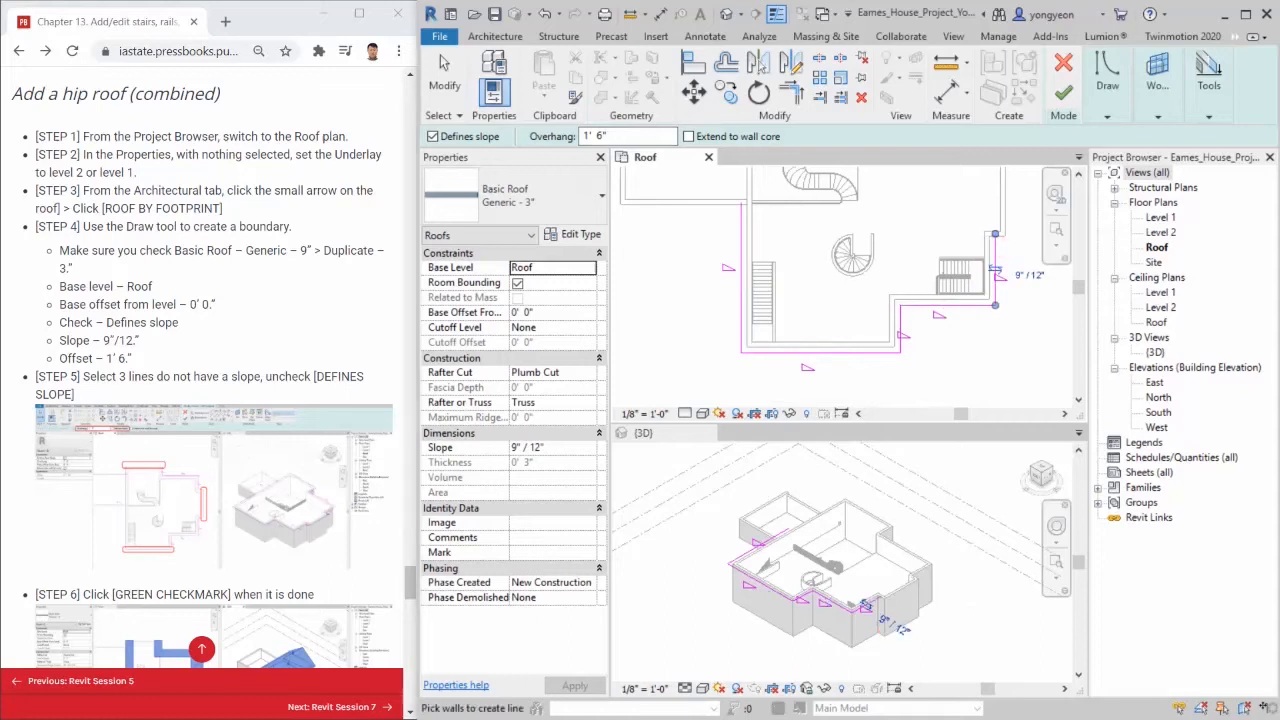
- Pick the east bay walls and the stepped northern walls to close the roof boundary around the main building
{"action": "middle_click_drag", "start_coordinate": [996, 234], "coordinate": [914, 271]}
{"action": "scroll", "coordinate": [914, 271], "scroll_direction": "up", "scroll_amount": 3}
{"action": "left_click", "coordinate": [908, 273]}
{"action": "left_click", "coordinate": [932, 240]}
{"action": "scroll", "coordinate": [960, 240], "scroll_direction": "down", "scroll_amount": 2}
{"action": "middle_click_drag", "start_coordinate": [975, 224], "coordinate": [946, 327]}
{"action": "left_click", "coordinate": [880, 263]}
{"action": "left_click", "coordinate": [754, 247]}
{"action": "left_click", "coordinate": [698, 229]}
{"action": "middle_click_drag", "start_coordinate": [698, 229], "coordinate": [926, 246]}
{"action": "left_click", "coordinate": [822, 336]}
{"action": "middle_click_drag", "start_coordinate": [866, 389], "coordinate": [825, 268]}
{"action": "scroll", "coordinate": [821, 286], "scroll_direction": "down", "scroll_amount": 4}
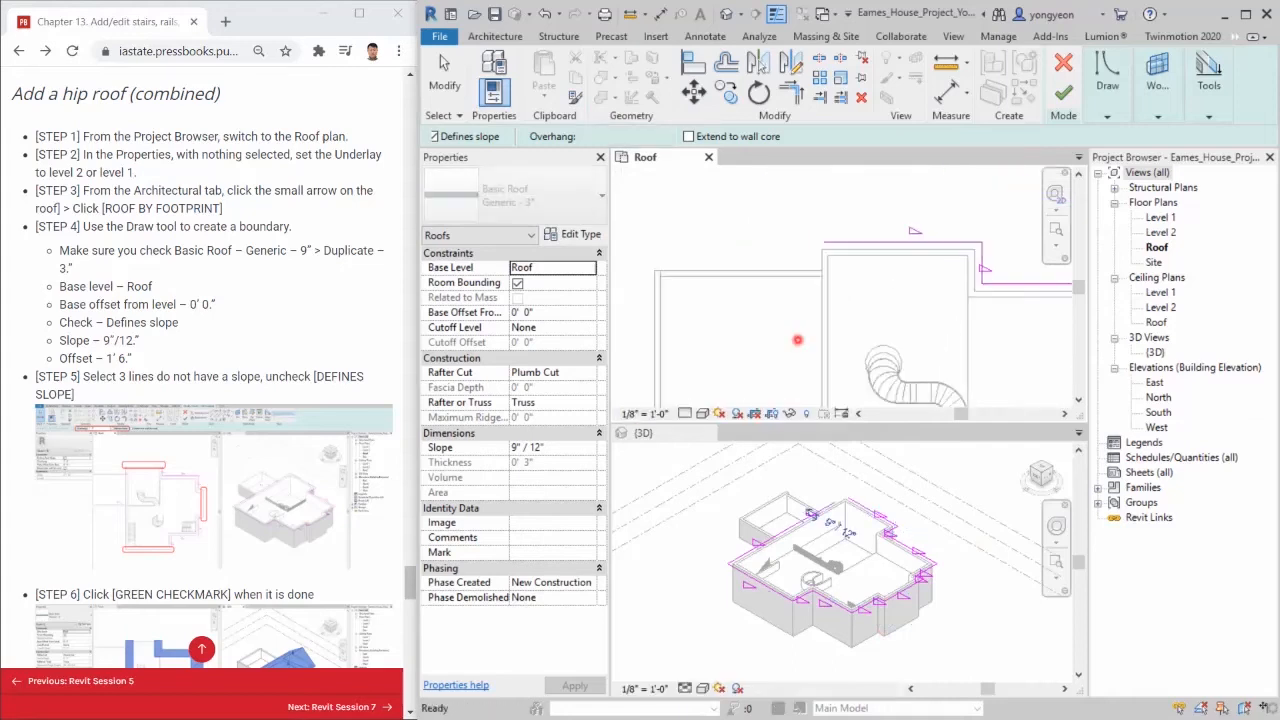
{"action": "key", "text": "t"}
{"action": "key", "text": "r"}
{"action": "scroll", "coordinate": [821, 270], "scroll_direction": "down", "scroll_amount": 1}
{"action": "middle_click_drag", "start_coordinate": [821, 270], "coordinate": [775, 236]}
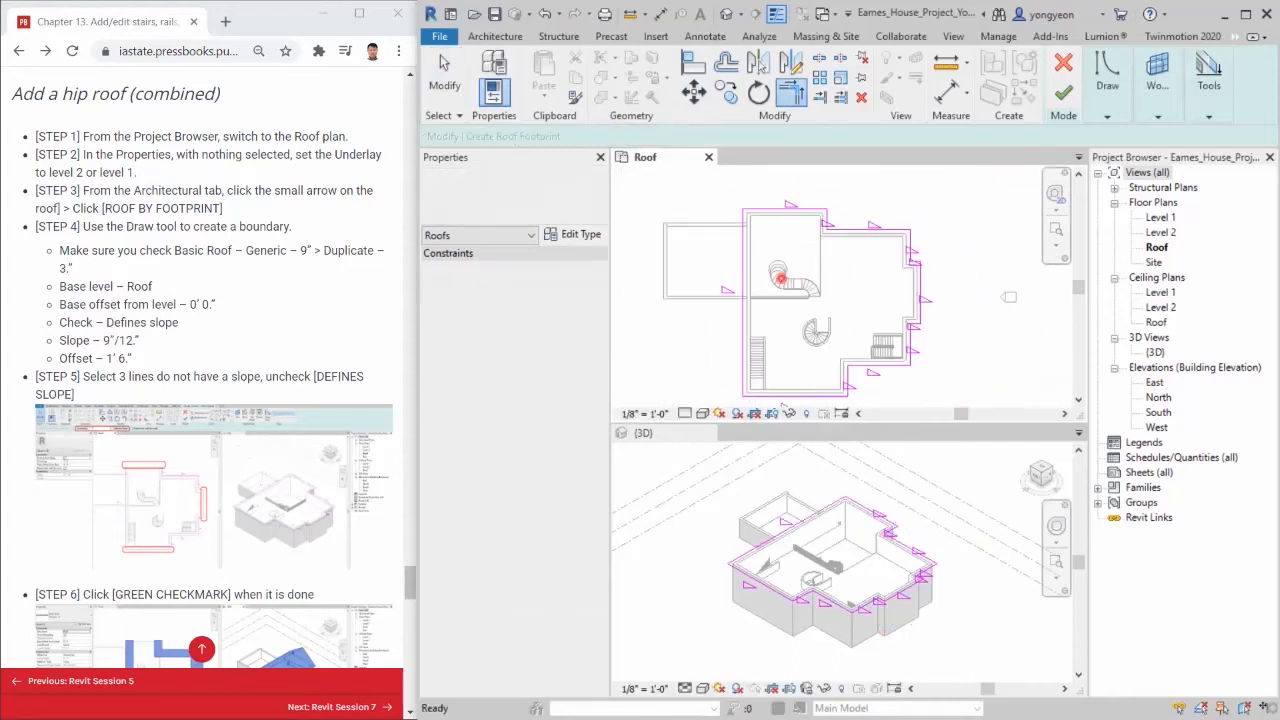
{"action": "key", "text": "Escape"}
- Turn off Defines Slope for the outermost north, south and east boundary lines of the roof sketch
{"action": "left_click", "coordinate": [795, 208]}
{"action": "left_click", "coordinate": [795, 396], "text": "ctrl"}
{"action": "left_click", "coordinate": [920, 298], "text": "ctrl"}
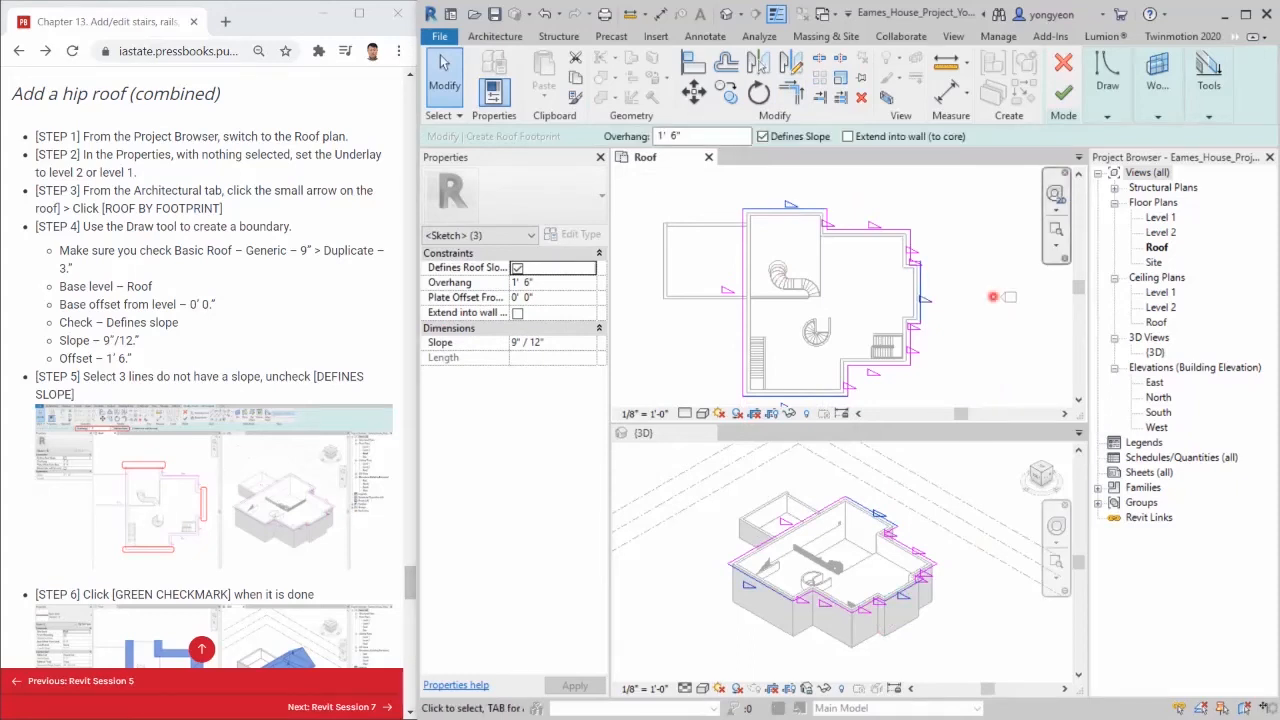
{"action": "middle_click_drag", "start_coordinate": [973, 343], "coordinate": [966, 328]}
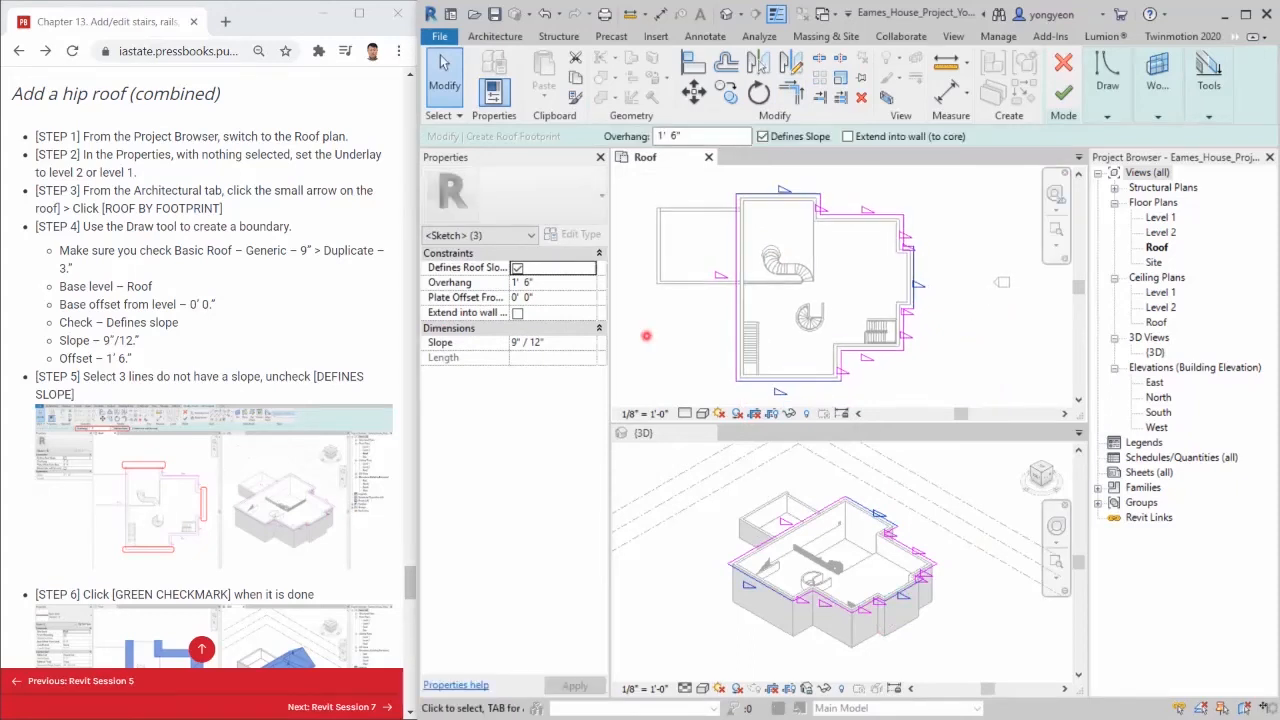
{"action": "left_click", "coordinate": [763, 136]}
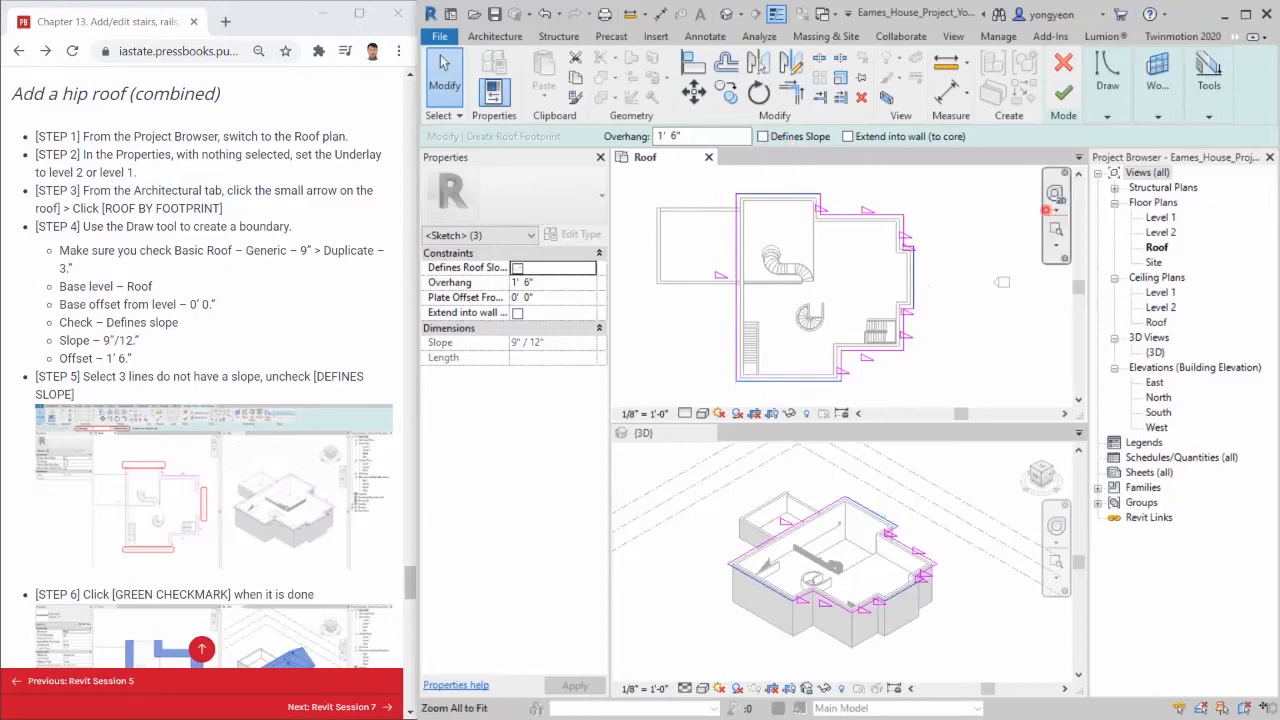
- Finish the footprint roof sketch and clear the roof selection in the 3D view
{"action": "left_click", "coordinate": [1063, 93]}
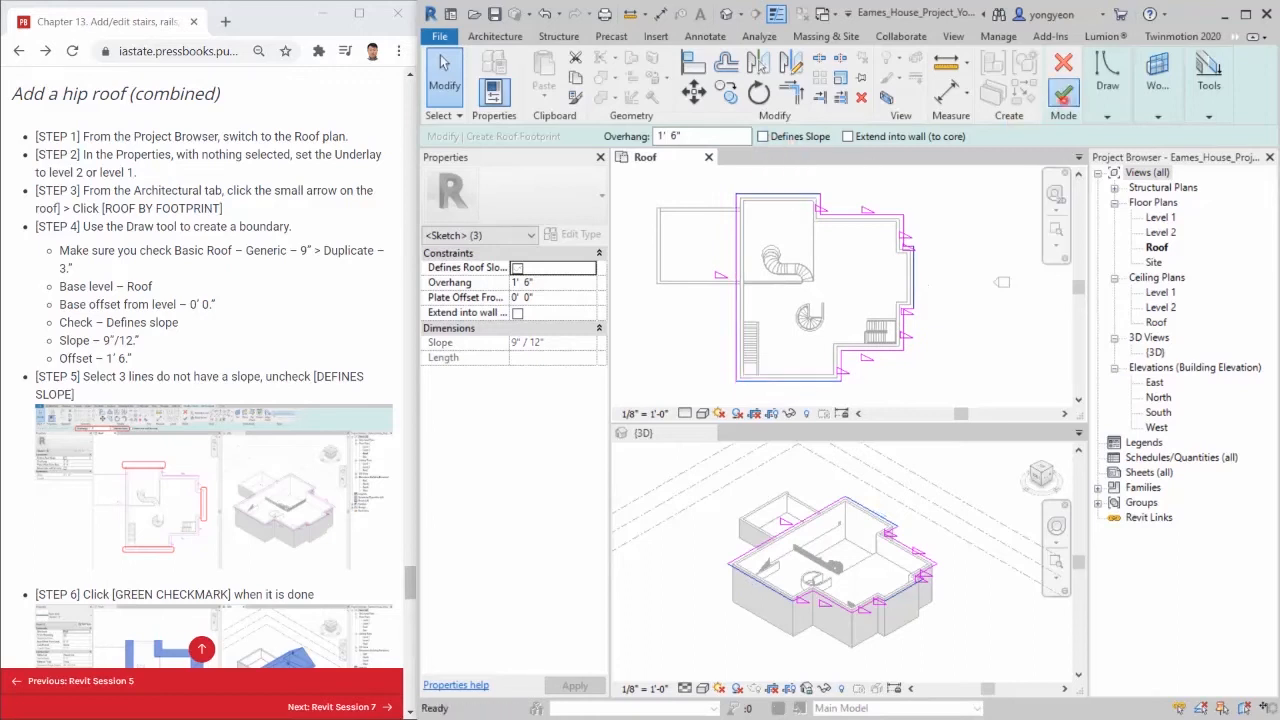
{"action": "left_click", "coordinate": [979, 654]}
{"action": "scroll", "coordinate": [960, 652], "scroll_direction": "up", "scroll_amount": 4}
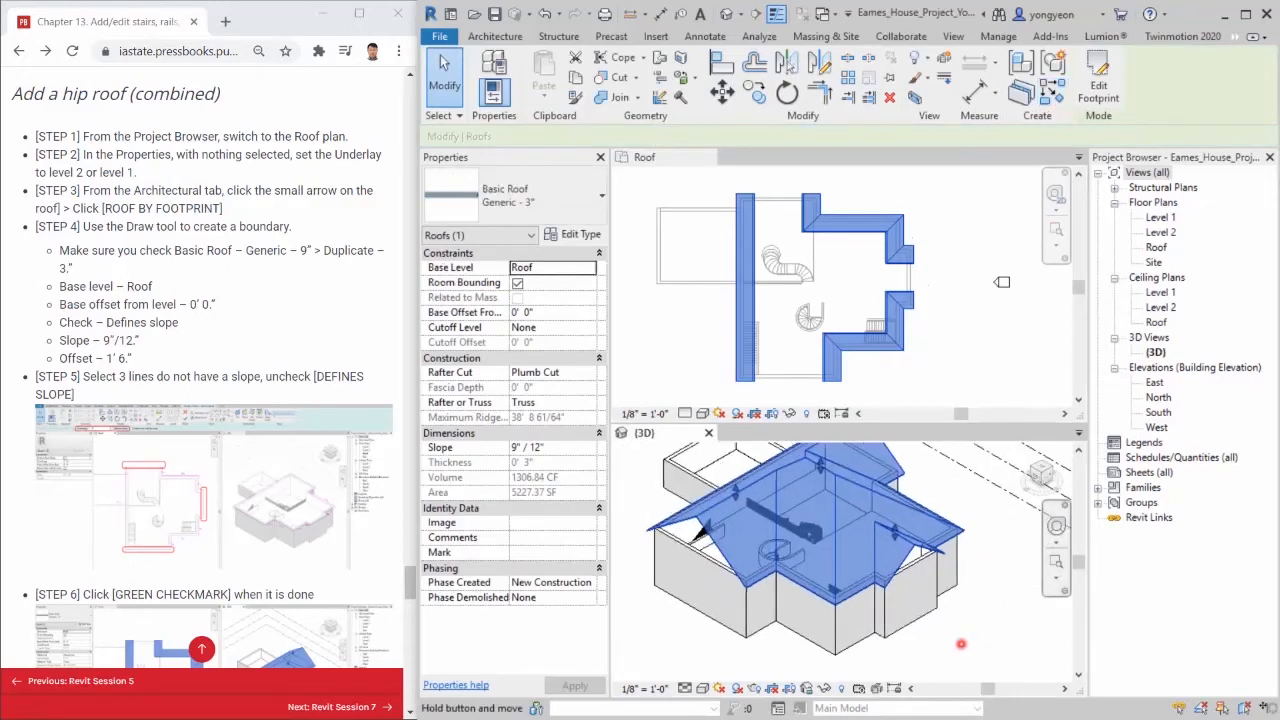
{"action": "left_click", "coordinate": [937, 650]}
{"action": "middle_click_drag", "start_coordinate": [944, 648], "coordinate": [951, 653]}
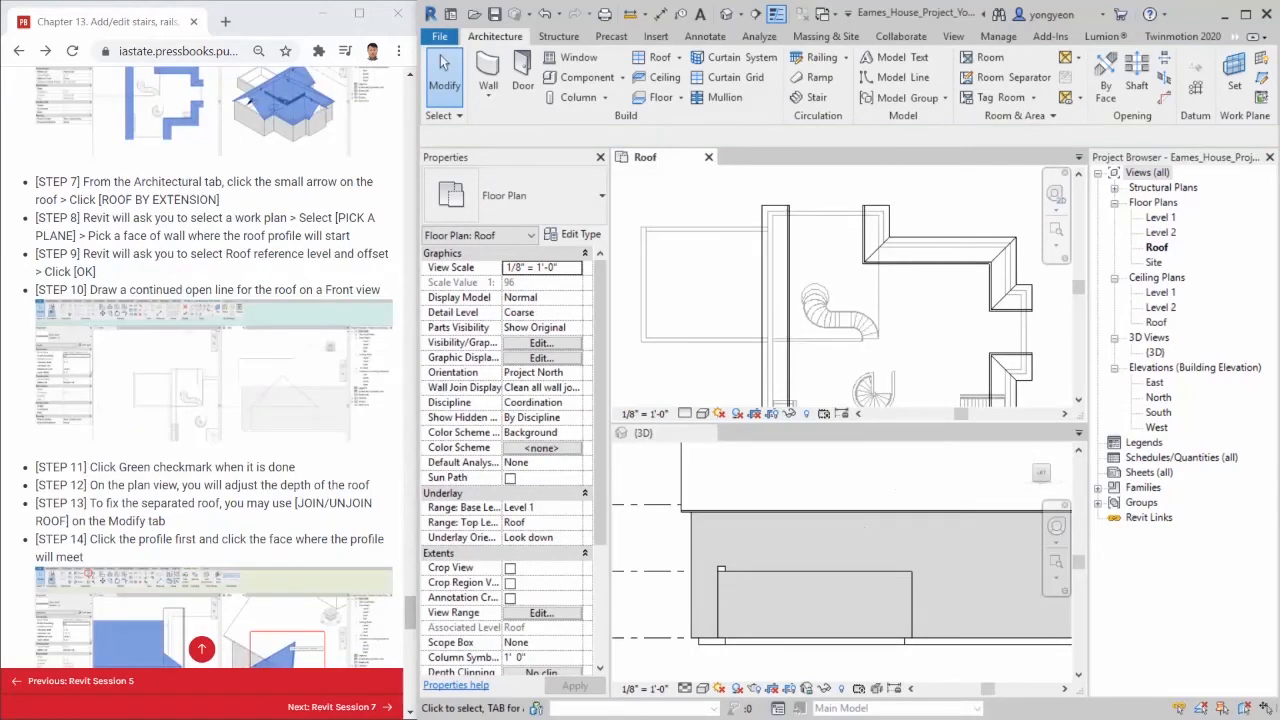
- Start a roof by extrusion and pick the outer west wall face of the side wing as its work plane
{"action": "left_click", "coordinate": [826, 534]}
{"action": "scroll", "coordinate": [826, 534], "scroll_direction": "down", "scroll_amount": 2}
{"action": "middle_click_drag", "start_coordinate": [819, 543], "coordinate": [803, 575]}
{"action": "left_click", "coordinate": [720, 300]}
{"action": "scroll", "coordinate": [725, 295], "scroll_direction": "down", "scroll_amount": 3}
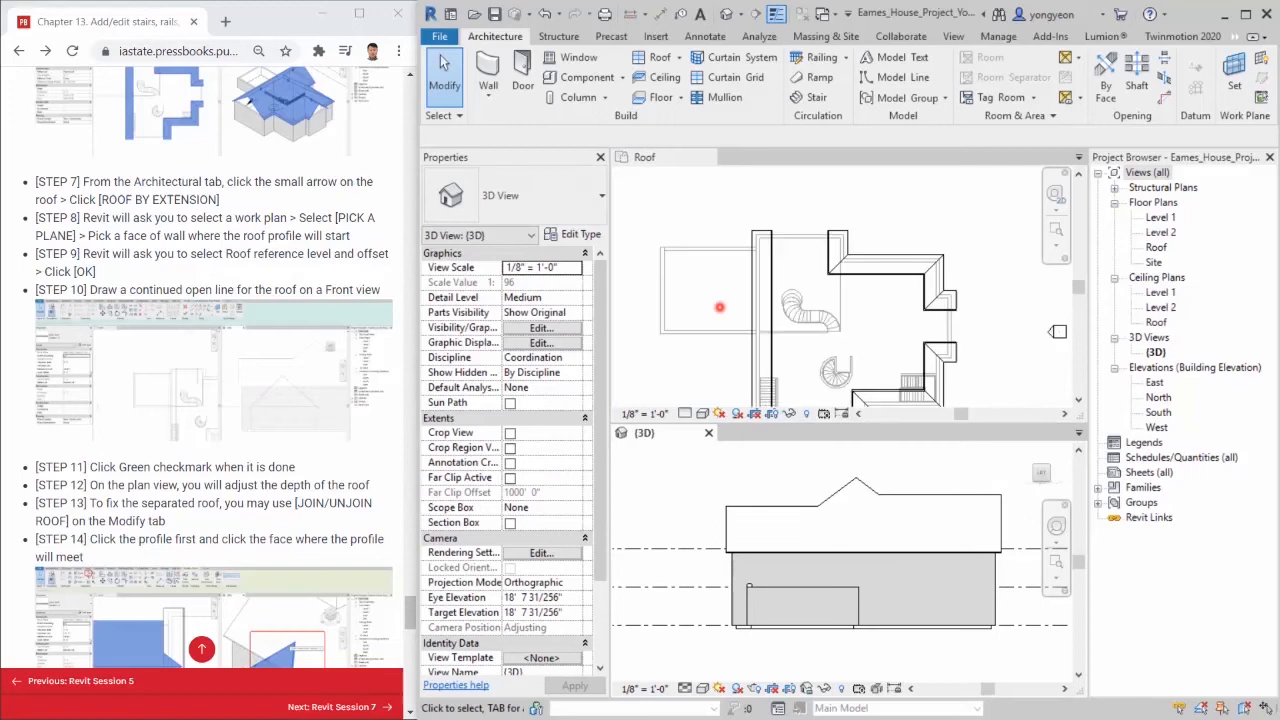
{"action": "middle_click_drag", "start_coordinate": [731, 290], "coordinate": [743, 262]}
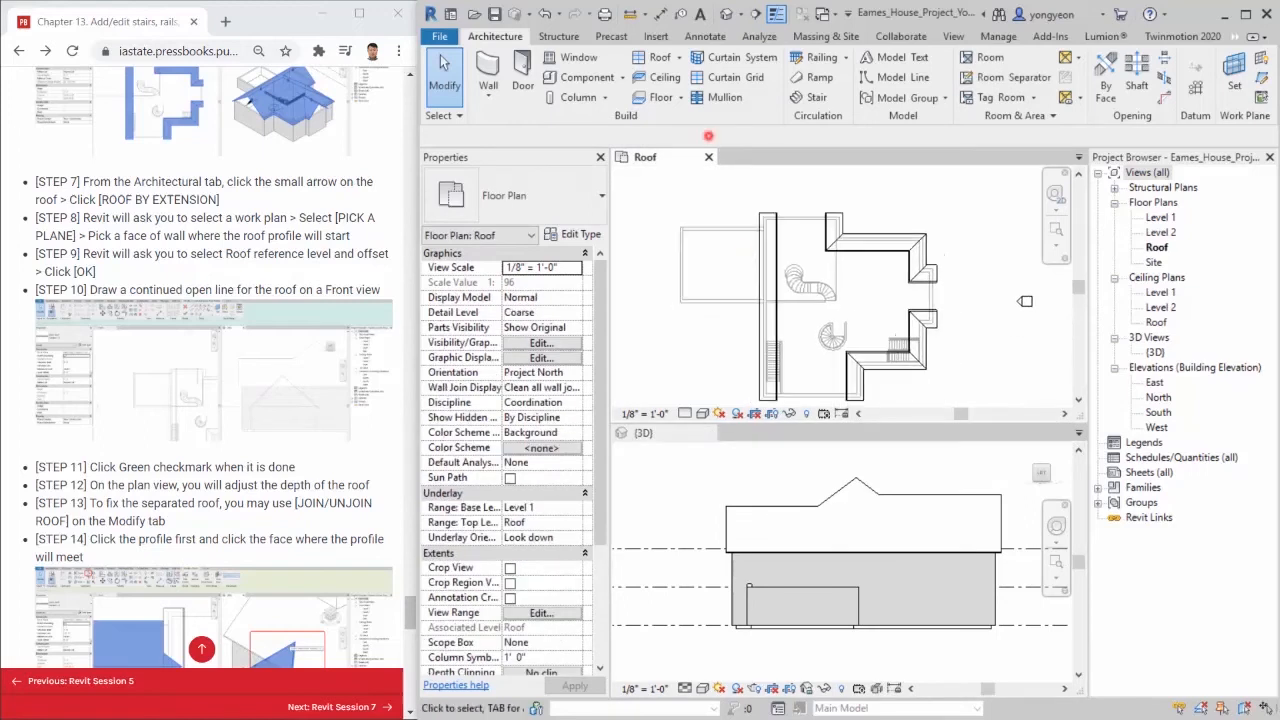
{"action": "left_click", "coordinate": [679, 57]}
{"action": "left_click", "coordinate": [640, 117]}
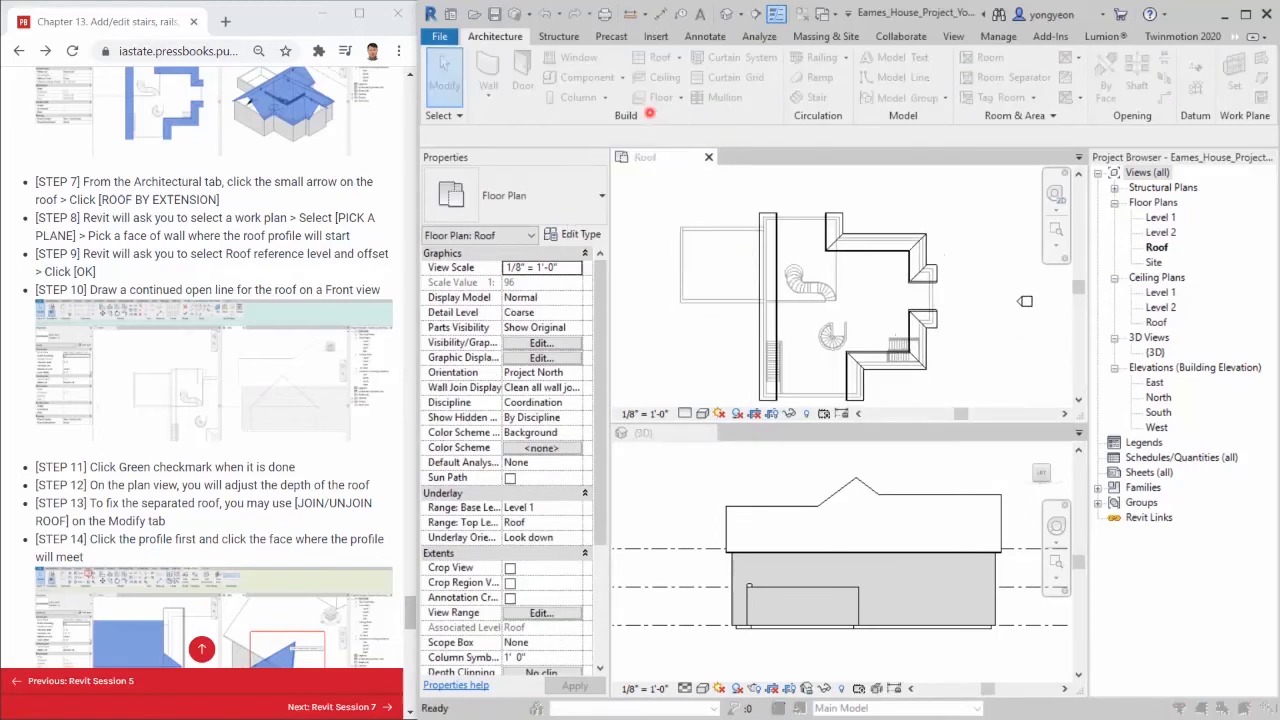
{"action": "left_click_drag", "start_coordinate": [757, 243], "coordinate": [746, 247]}
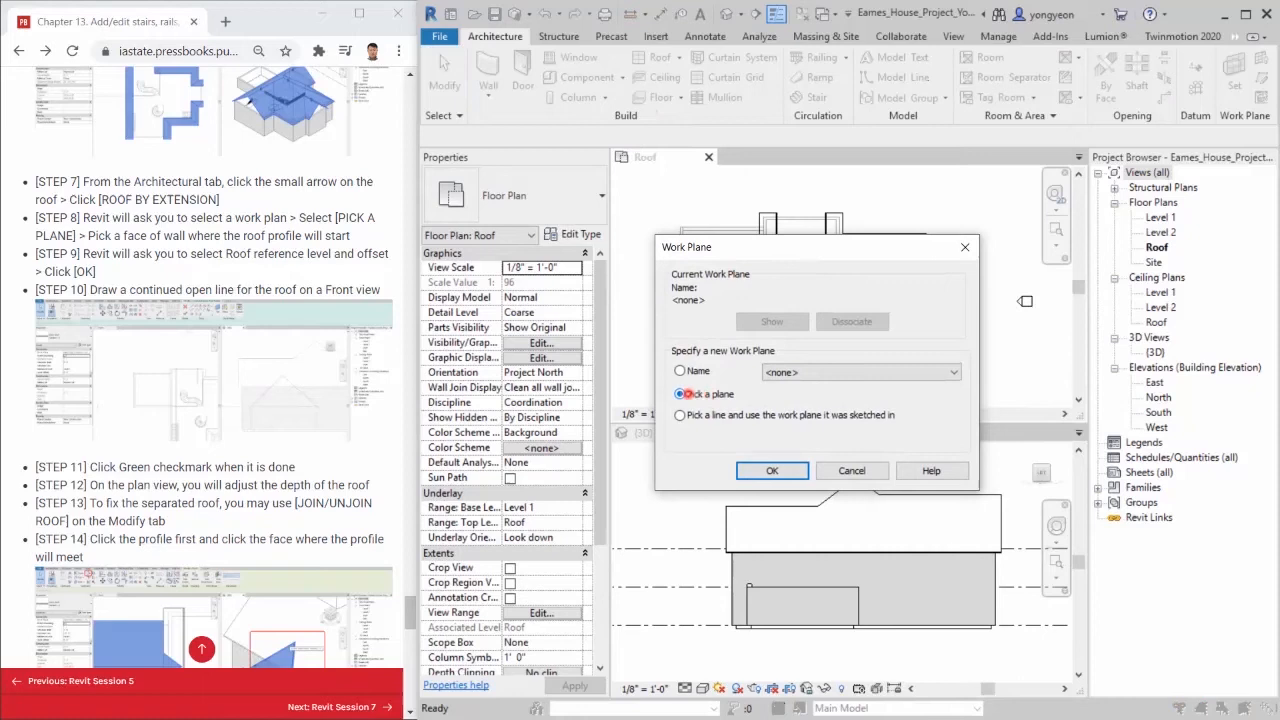
{"action": "left_click", "coordinate": [768, 470]}
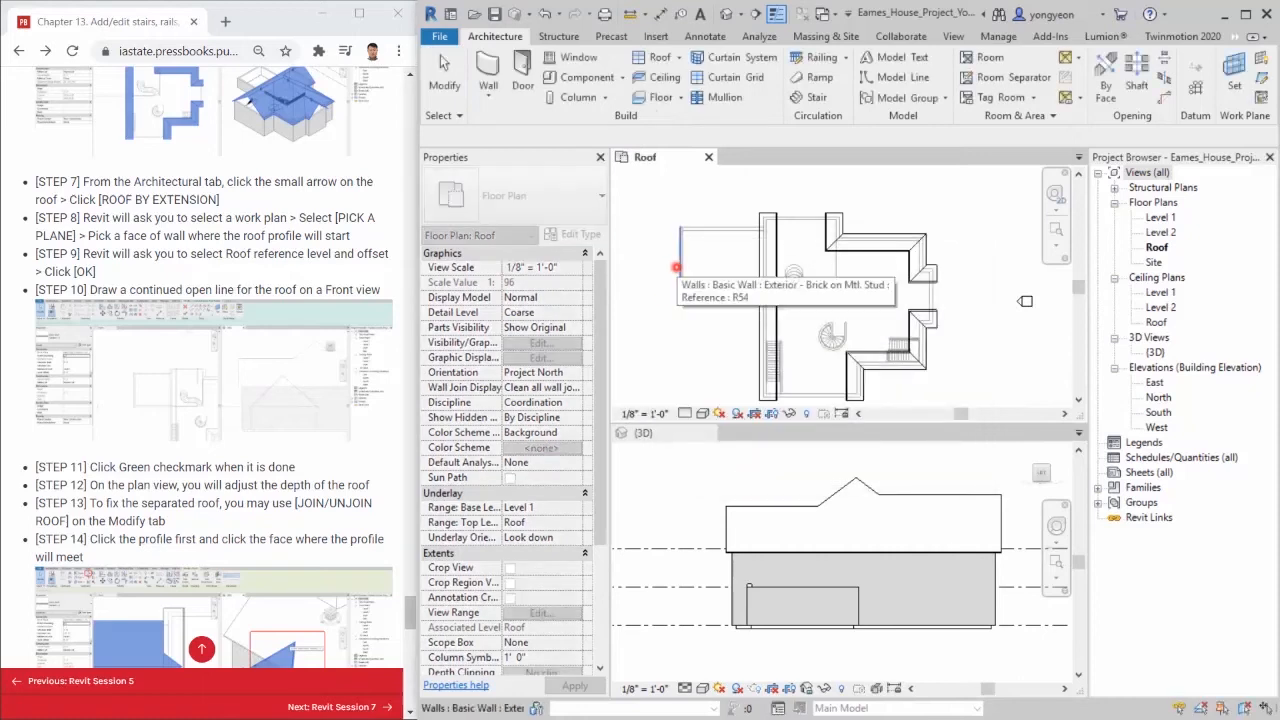
{"action": "left_click", "coordinate": [676, 267]}
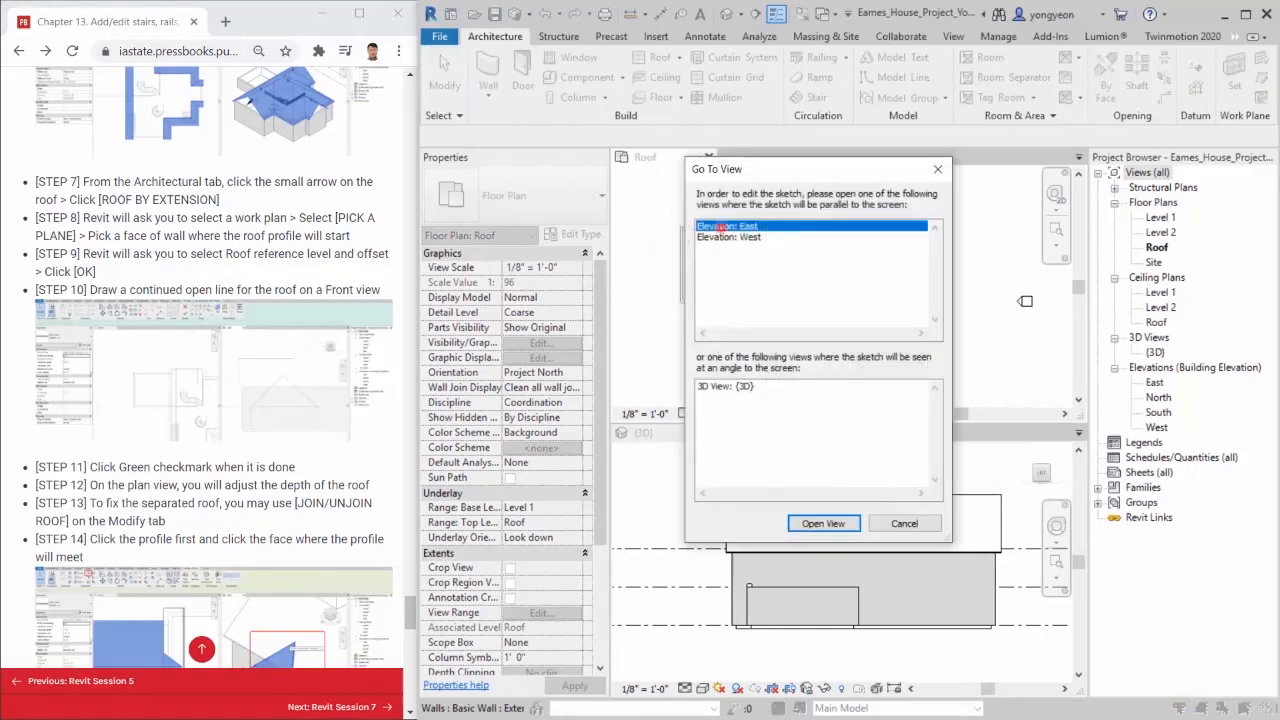
- Open the {3D} view for the extrusion sketch and accept Roof as reference level with a 0' 0" offset
{"action": "left_click", "coordinate": [749, 387]}
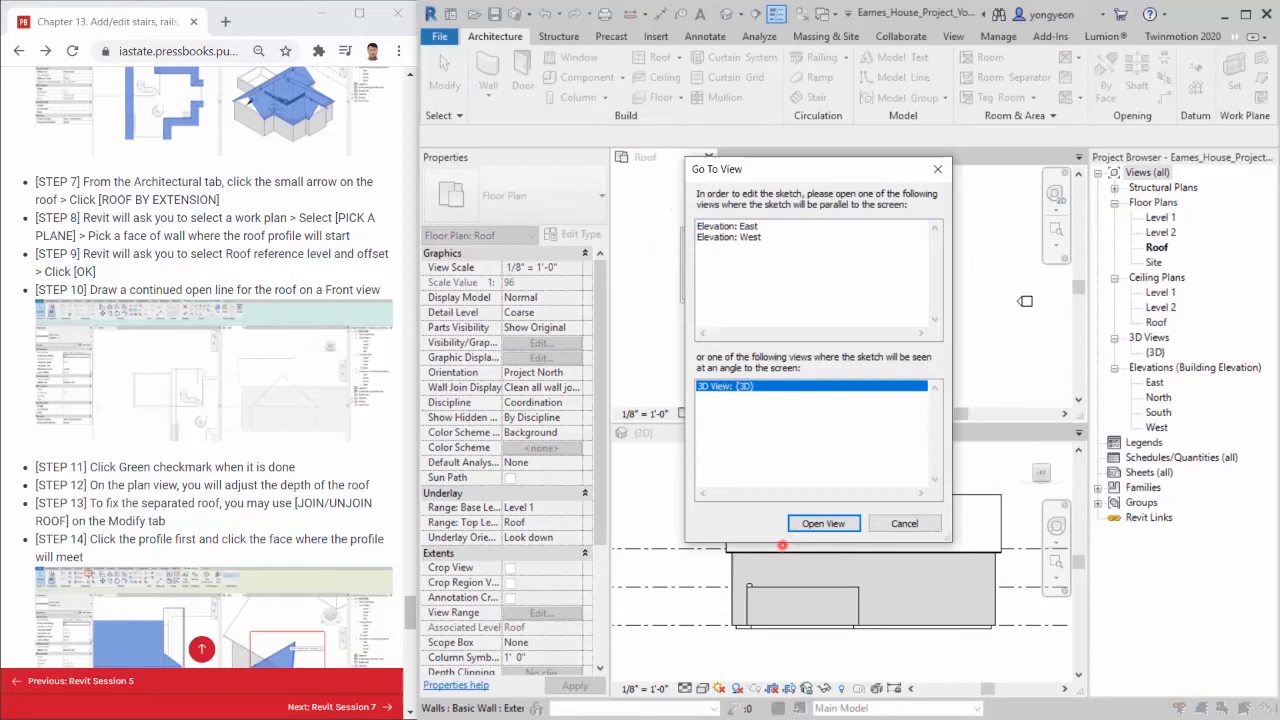
{"action": "left_click", "coordinate": [823, 524]}
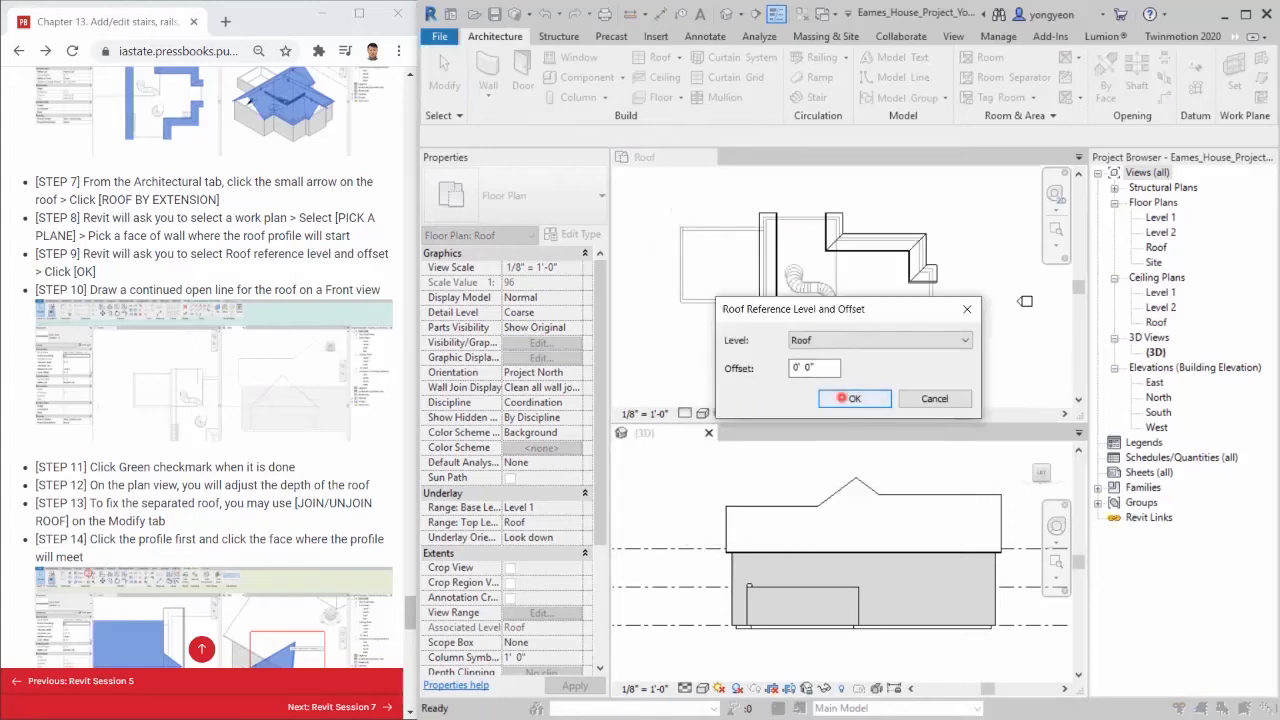
{"action": "left_click", "coordinate": [842, 398]}
- Sketch an open gable profile over the side wing, from the south wall's top corner up to a peak and down past the north wall
{"action": "left_click", "coordinate": [746, 568]}
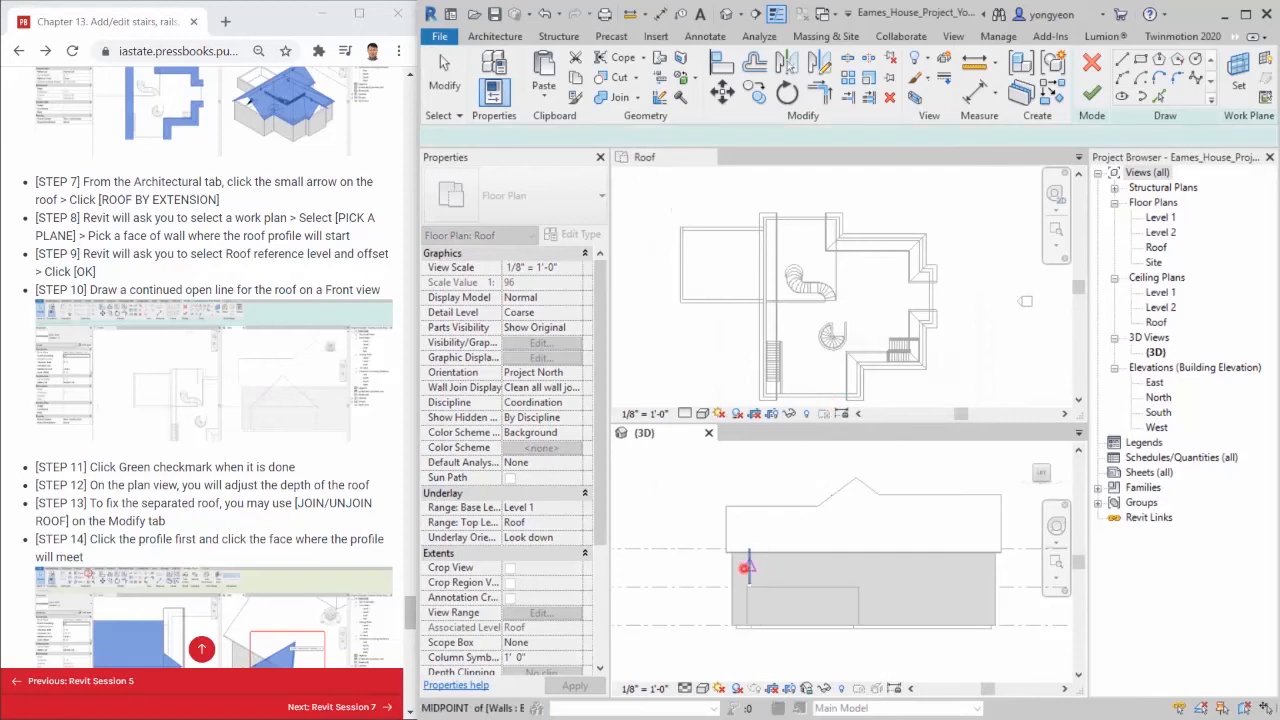
{"action": "scroll", "coordinate": [751, 594], "scroll_direction": "up", "scroll_amount": 3}
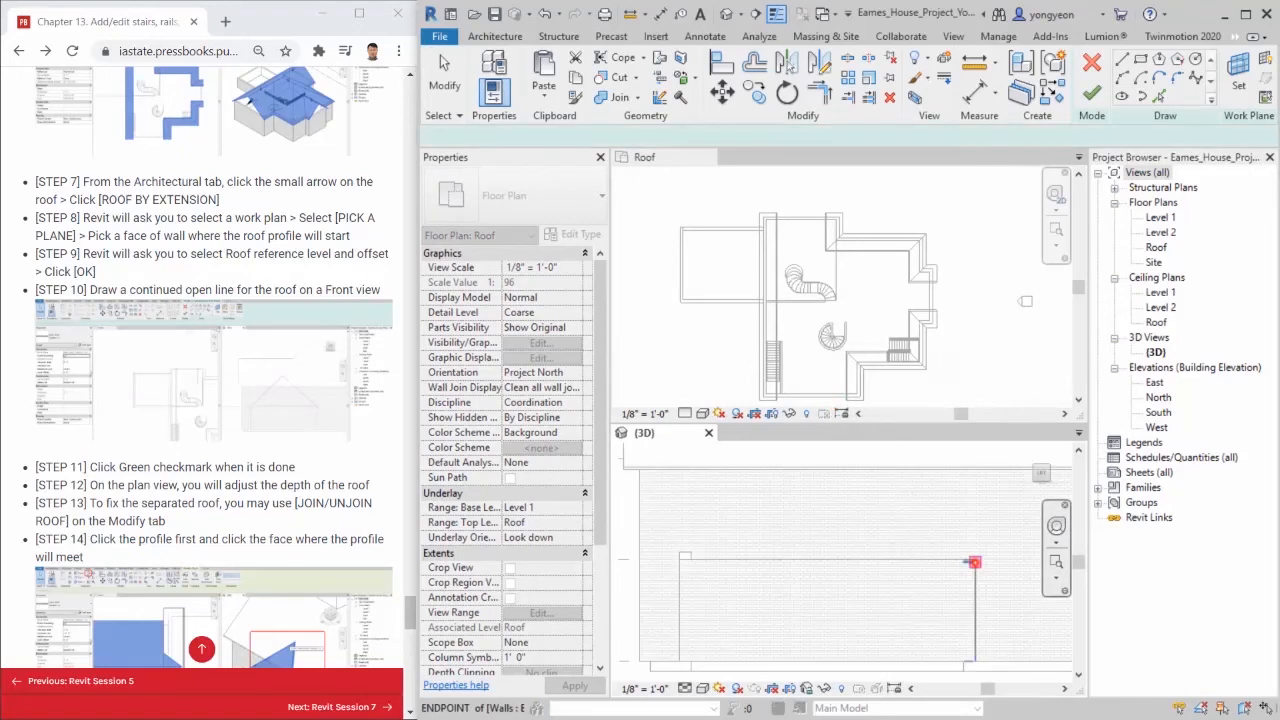
{"action": "left_click", "coordinate": [974, 562]}
{"action": "left_click", "coordinate": [826, 458]}
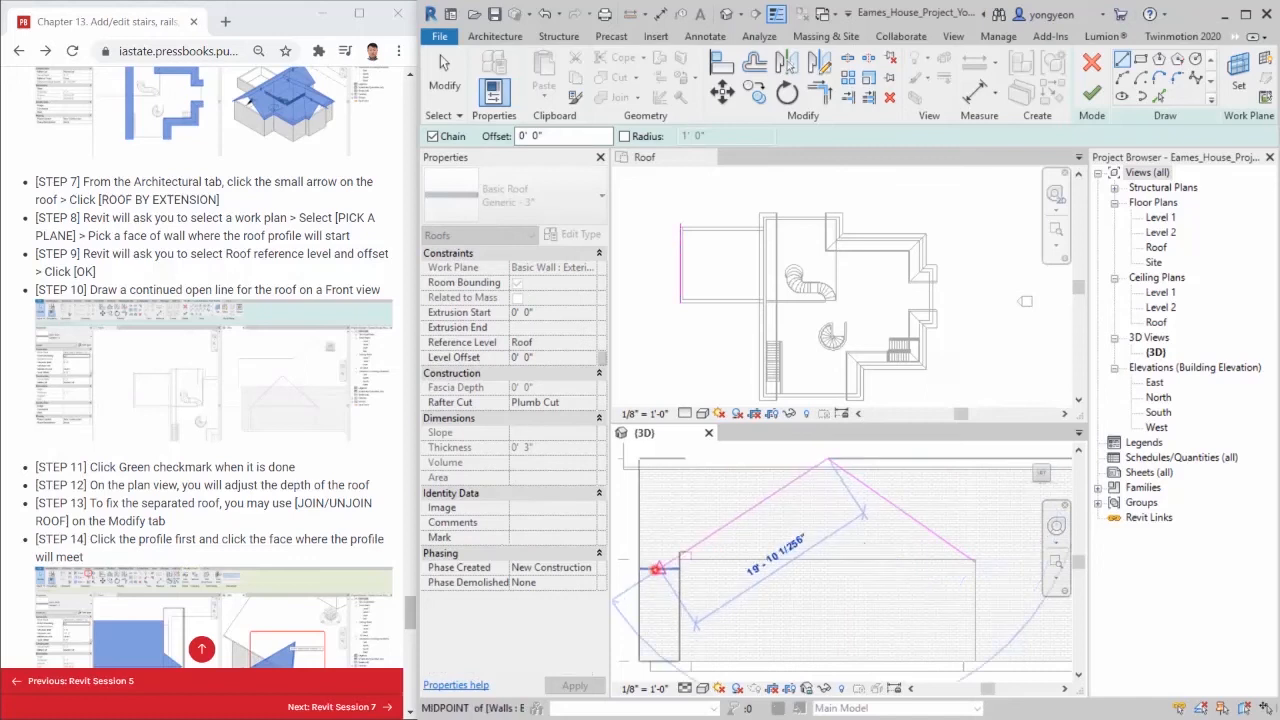
{"action": "left_click", "coordinate": [660, 573]}
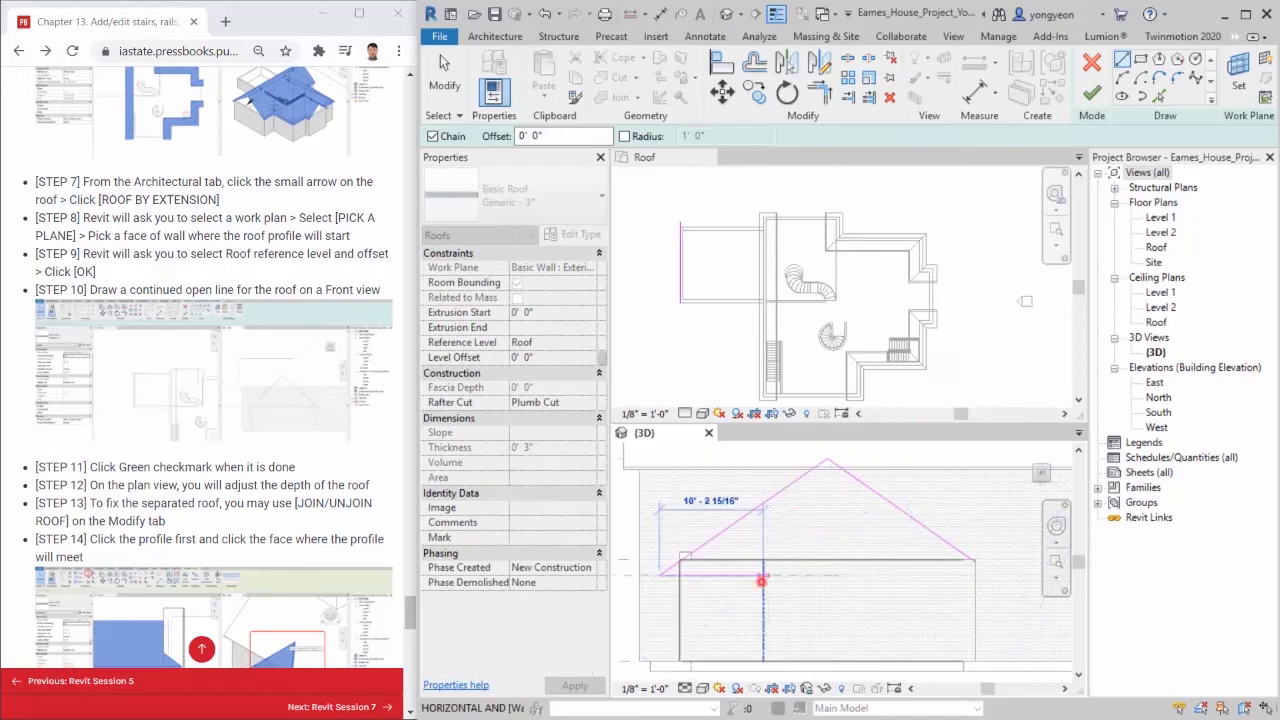
{"action": "key", "text": "Escape"}
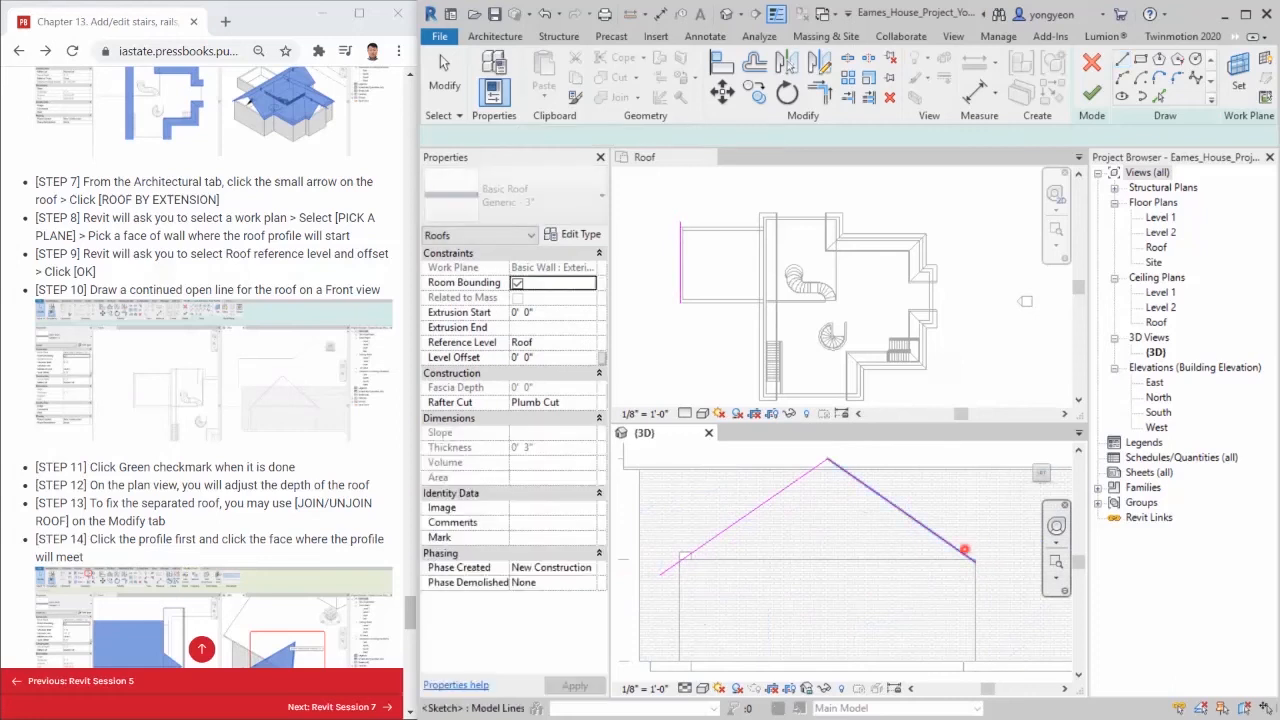
{"action": "key", "text": "Escape"}
- Extend the profile's south slope line past the wing wall to about 20' 4" long and finish the extrusion roof sketch
{"action": "left_click", "coordinate": [966, 554]}
{"action": "left_click_drag", "start_coordinate": [974, 561], "coordinate": [995, 577]}
{"action": "left_click", "coordinate": [1095, 90]}
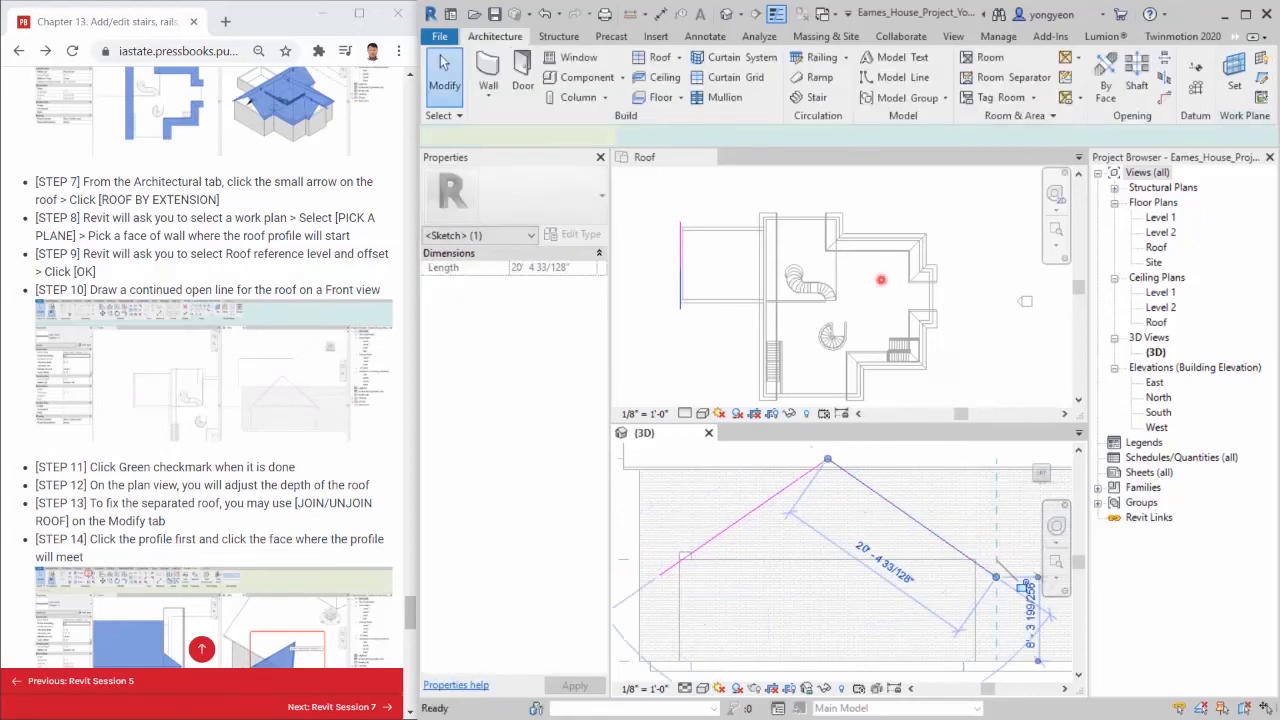
- Shorten the extrusion roof in the Roof plan to end at the main roof's west edge, and join its inner edge to the main roof
{"action": "left_click_drag", "start_coordinate": [940, 265], "coordinate": [752, 268]}
{"action": "left_click", "coordinate": [1007, 381]}
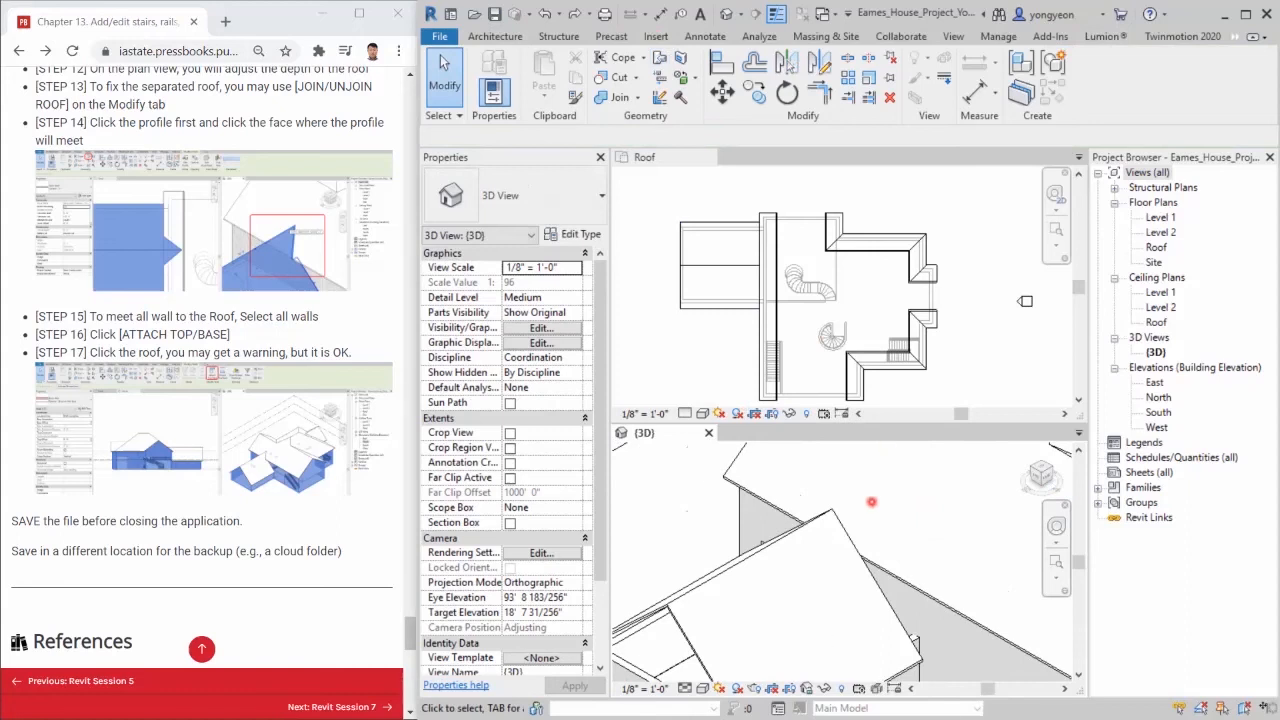
{"action": "scroll", "coordinate": [871, 502], "scroll_direction": "up", "scroll_amount": 1}
{"action": "middle_click_drag", "start_coordinate": [871, 502], "coordinate": [868, 509]}
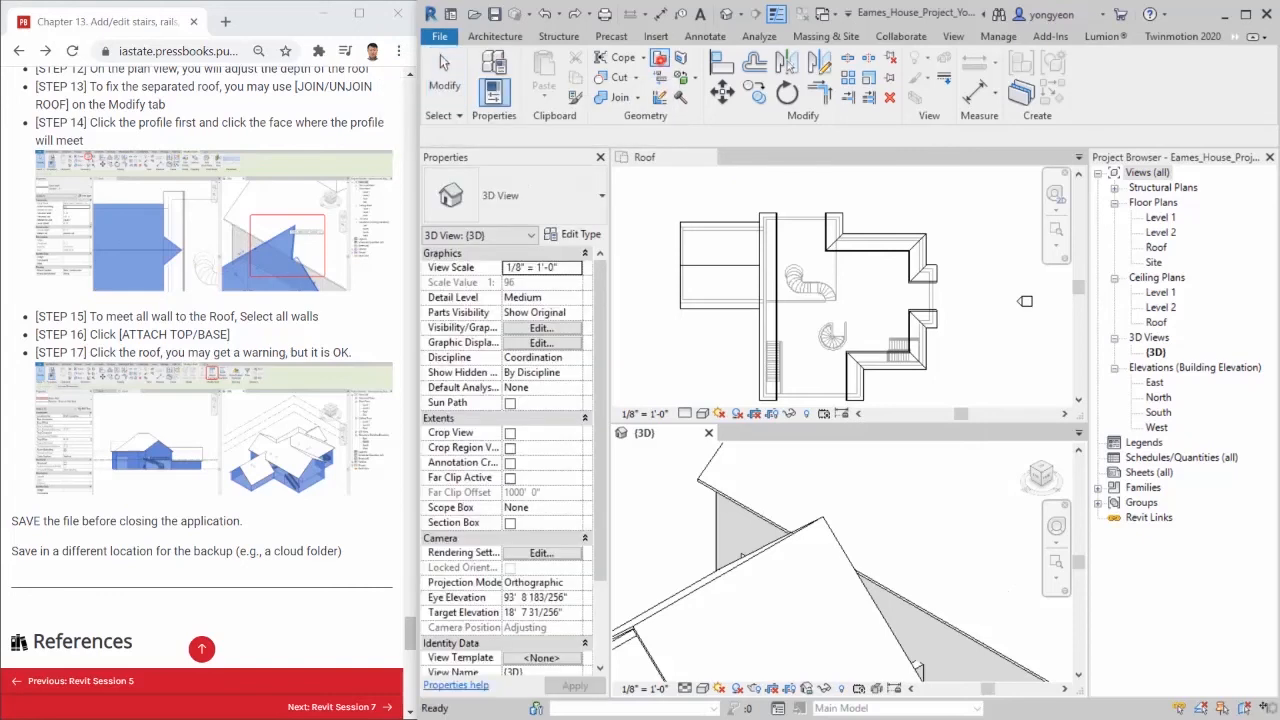
{"action": "left_click", "coordinate": [855, 540]}
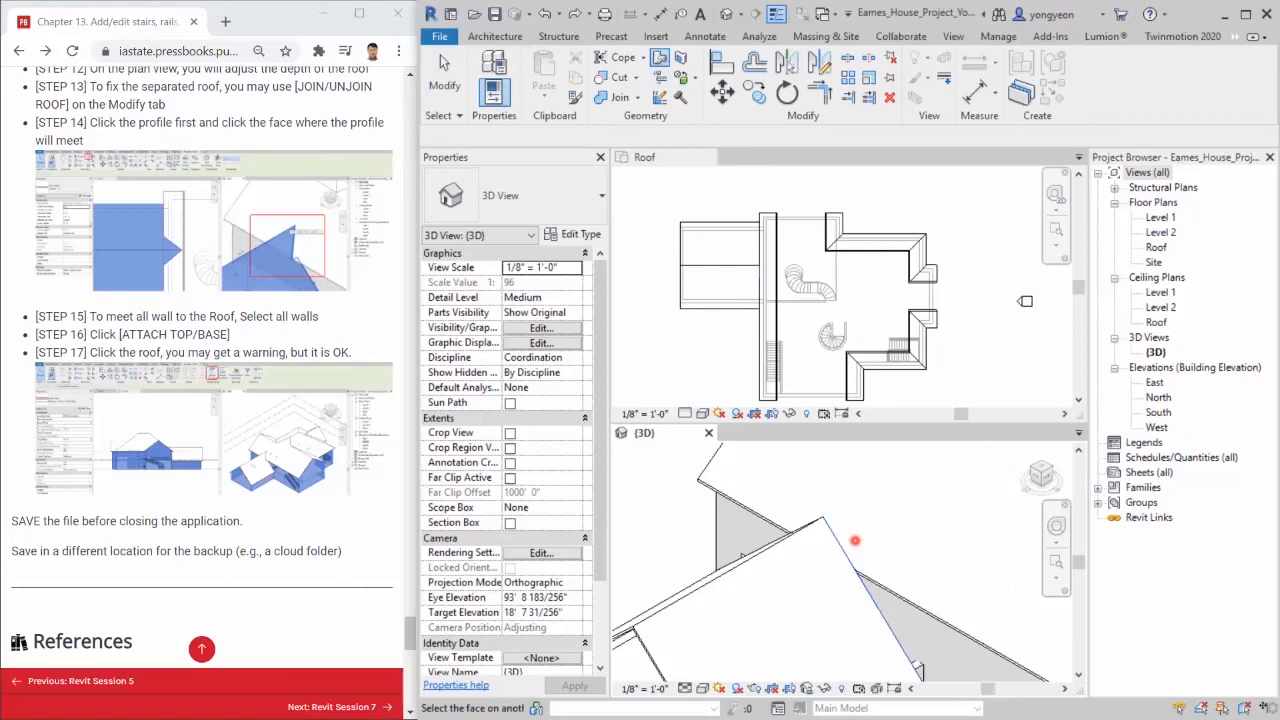
{"action": "left_click", "coordinate": [827, 541]}
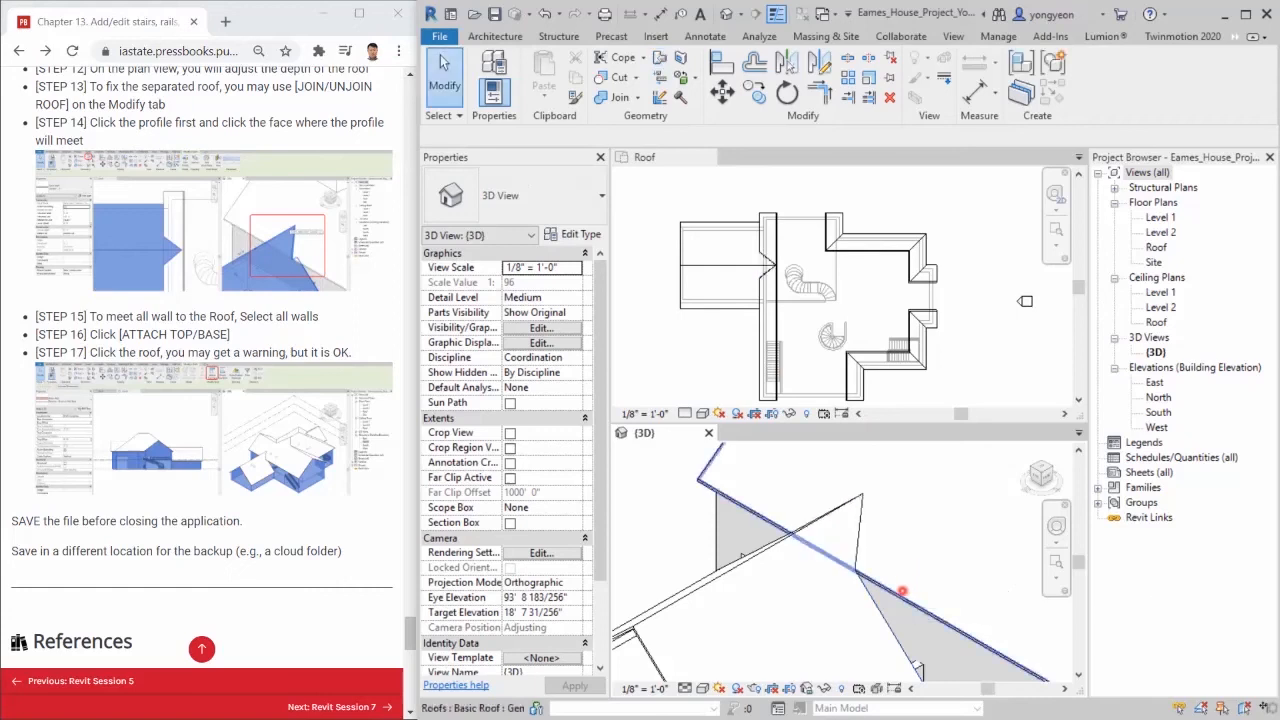
- Attach the tops of the main building's south gable wall and adjoining west wall, plus the side wing's west and south walls, to the main footprint roof
{"action": "scroll", "coordinate": [835, 555], "scroll_direction": "down", "scroll_amount": 2}
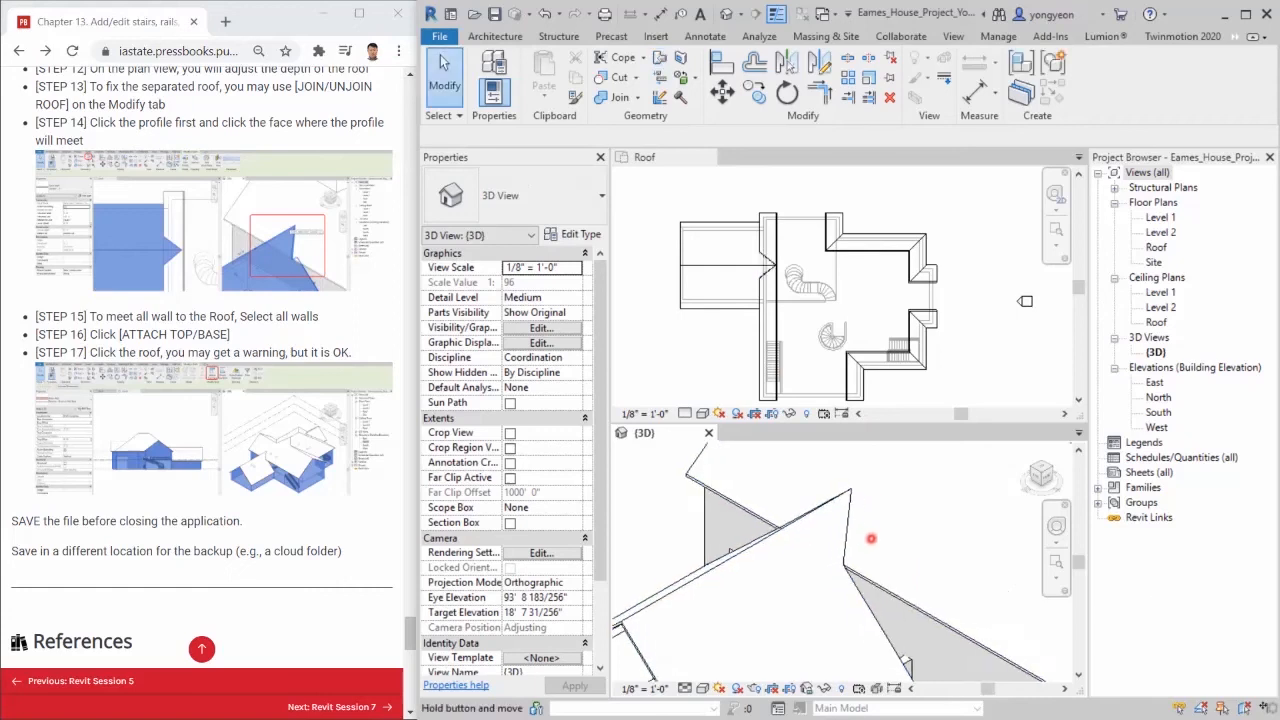
{"action": "middle_click_drag", "start_coordinate": [848, 572], "coordinate": [826, 502]}
{"action": "middle_click_drag", "start_coordinate": [711, 620], "coordinate": [714, 557]}
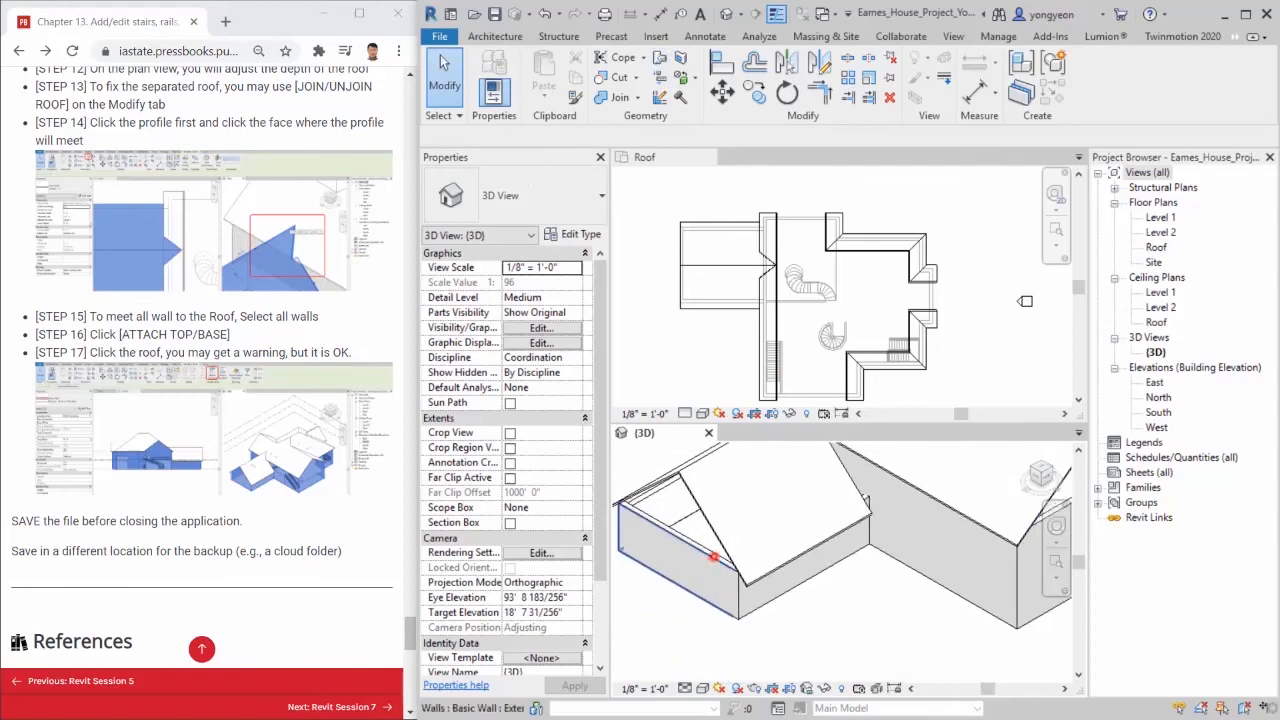
{"action": "left_click", "coordinate": [1041, 478]}
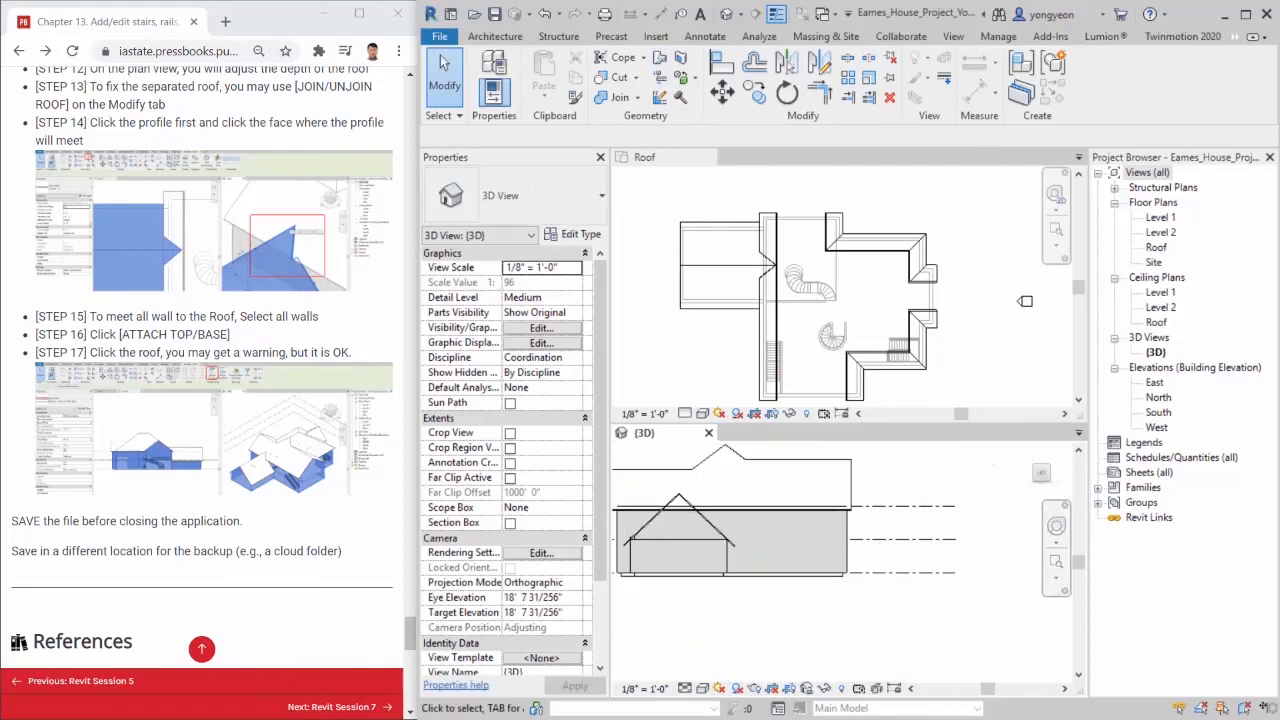
{"action": "middle_click_drag", "start_coordinate": [865, 568], "coordinate": [946, 603]}
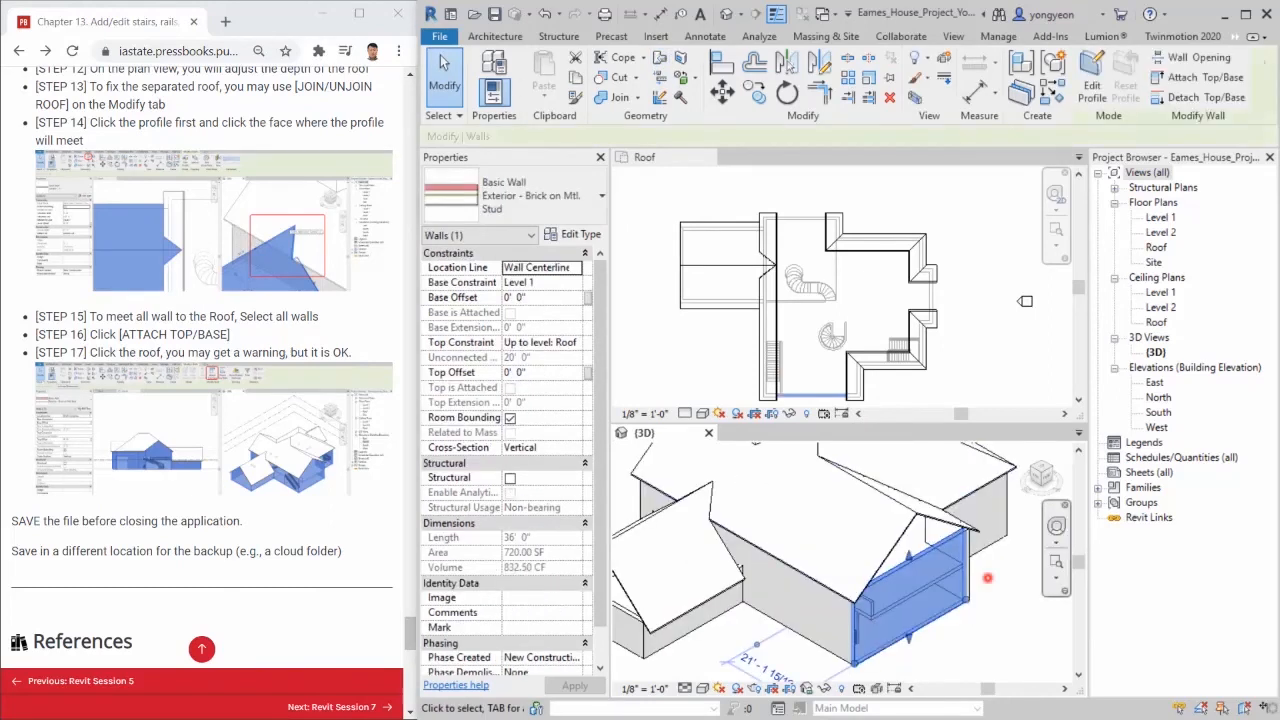
{"action": "scroll", "coordinate": [984, 604], "scroll_direction": "down", "scroll_amount": 1}
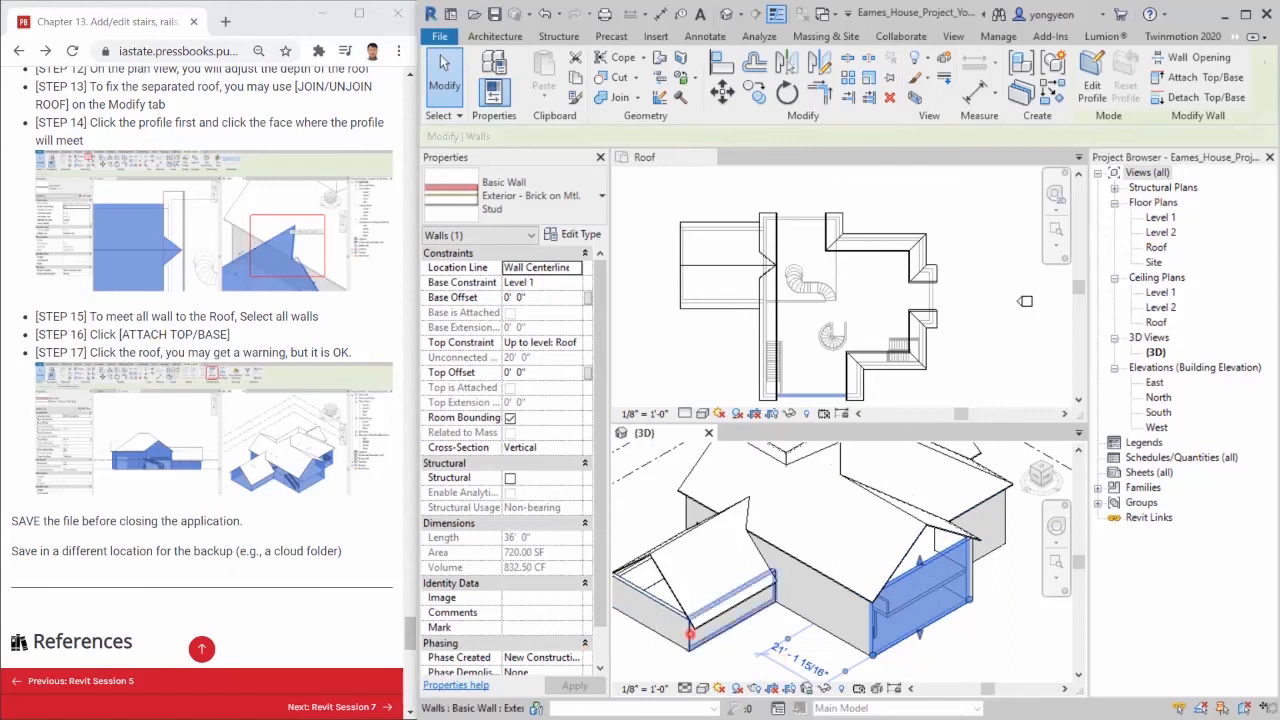
{"action": "left_click", "coordinate": [736, 619], "text": "ctrl"}
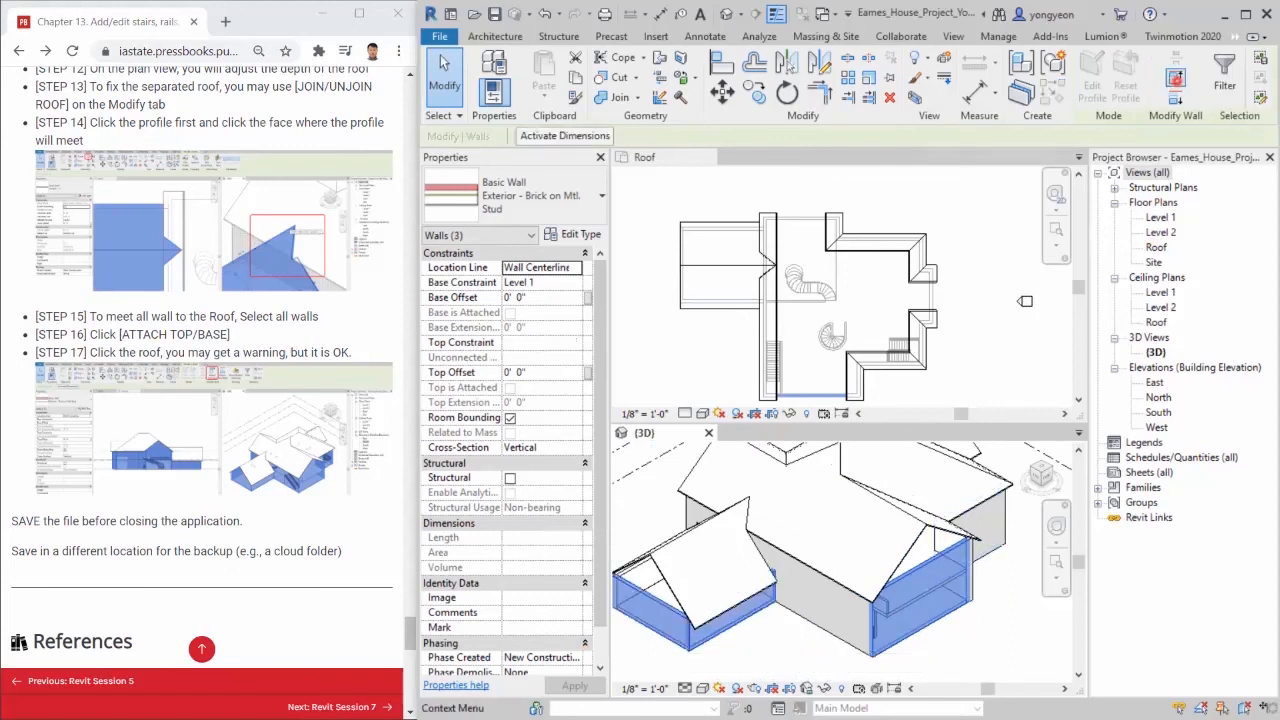
{"action": "left_click", "coordinate": [824, 630], "text": "ctrl"}
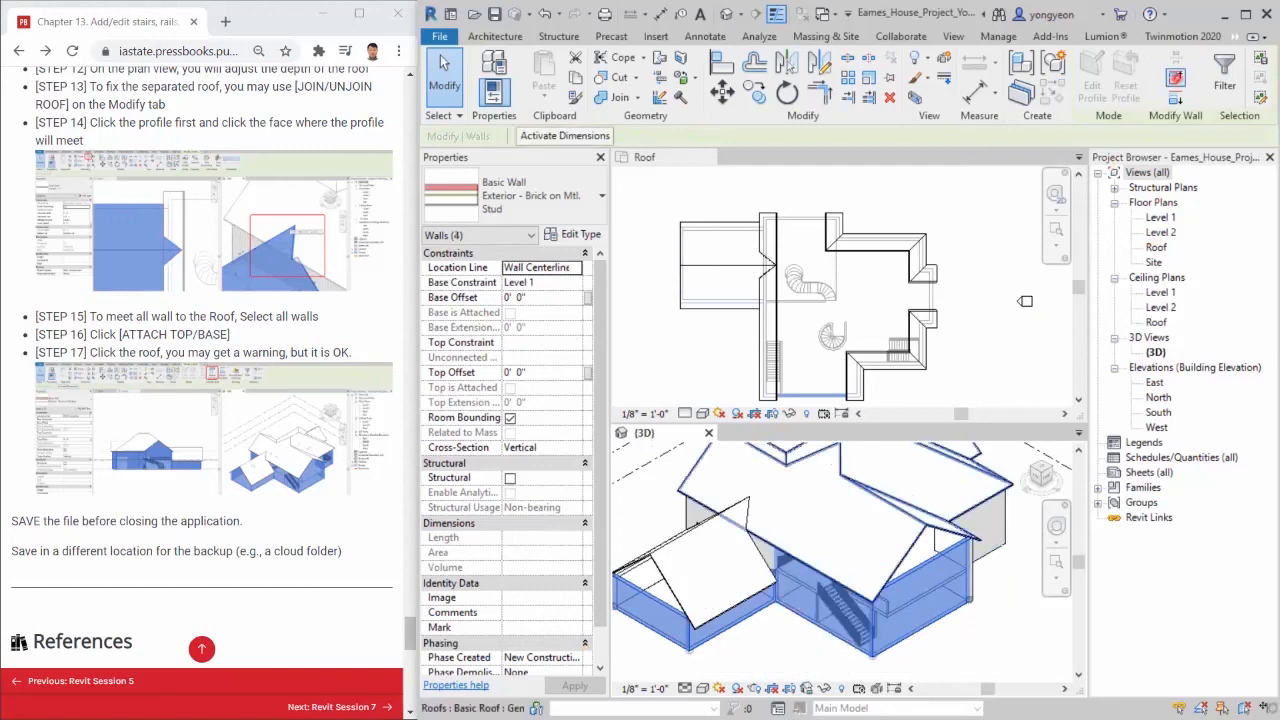
{"action": "left_click", "coordinate": [1175, 78]}
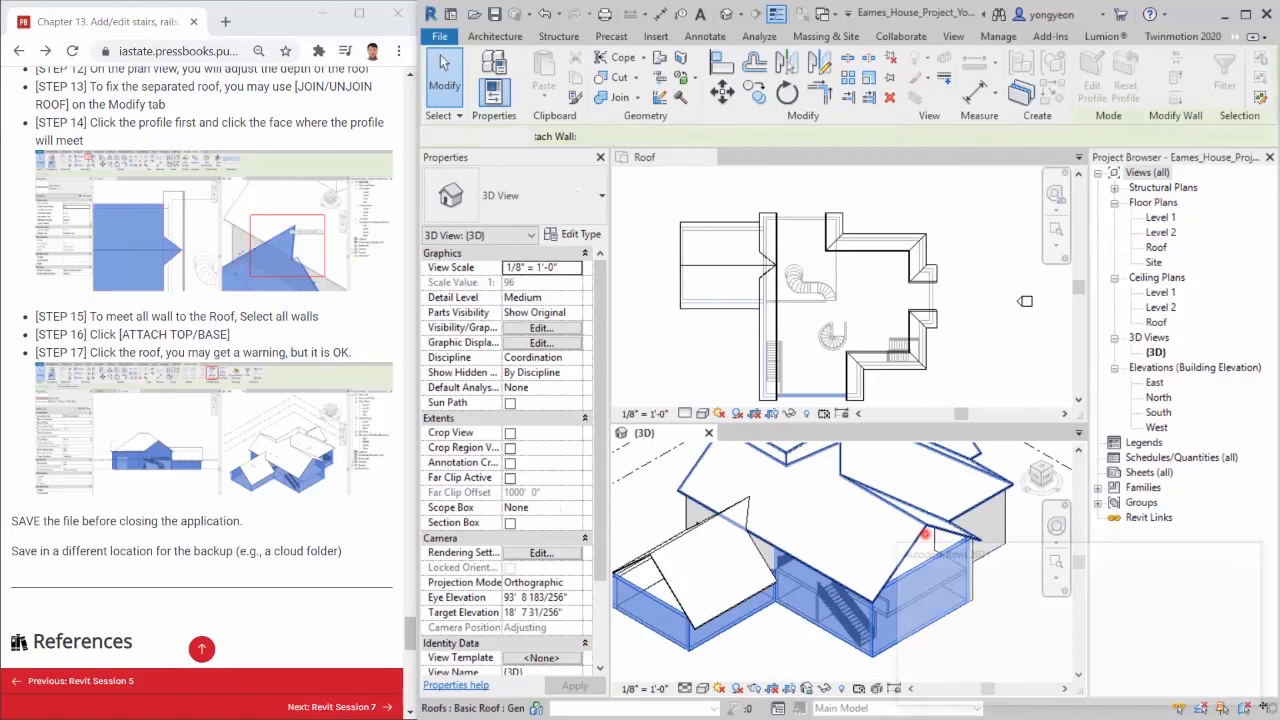
{"action": "left_click", "coordinate": [925, 535]}
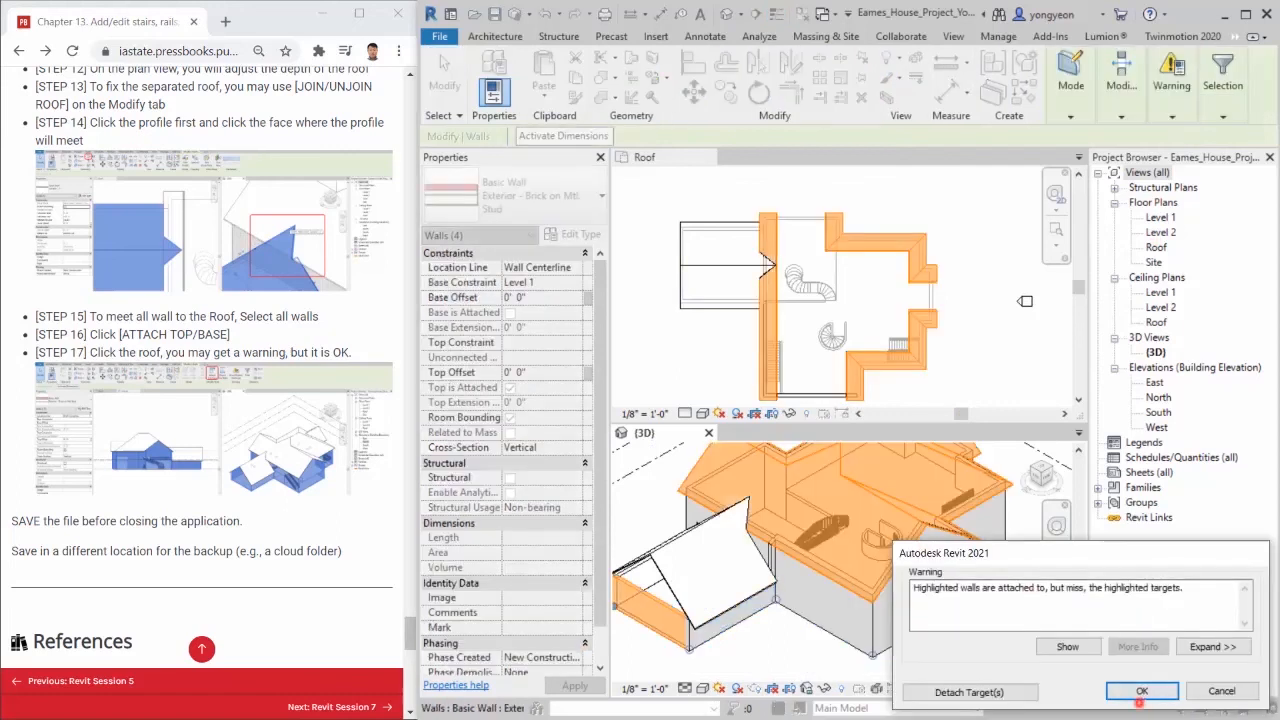
{"action": "left_click", "coordinate": [1140, 694]}
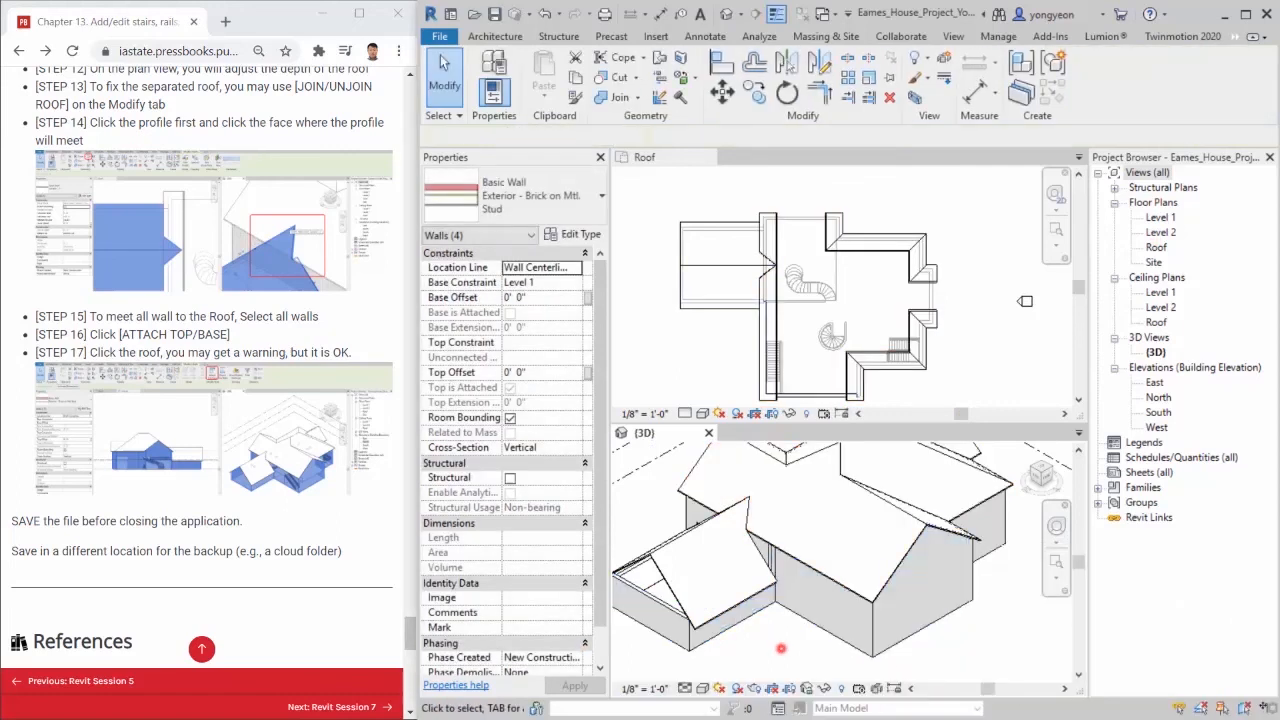
- Attach the top of the side wing's west end wall to the extrusion roof and clear the selection
{"action": "left_click", "coordinate": [781, 648]}
{"action": "left_click", "coordinate": [650, 612]}
{"action": "left_click", "coordinate": [1175, 78]}
{"action": "left_click", "coordinate": [668, 580]}
{"action": "left_click", "coordinate": [763, 649]}
{"action": "middle_click_drag", "start_coordinate": [757, 640], "coordinate": [809, 631]}
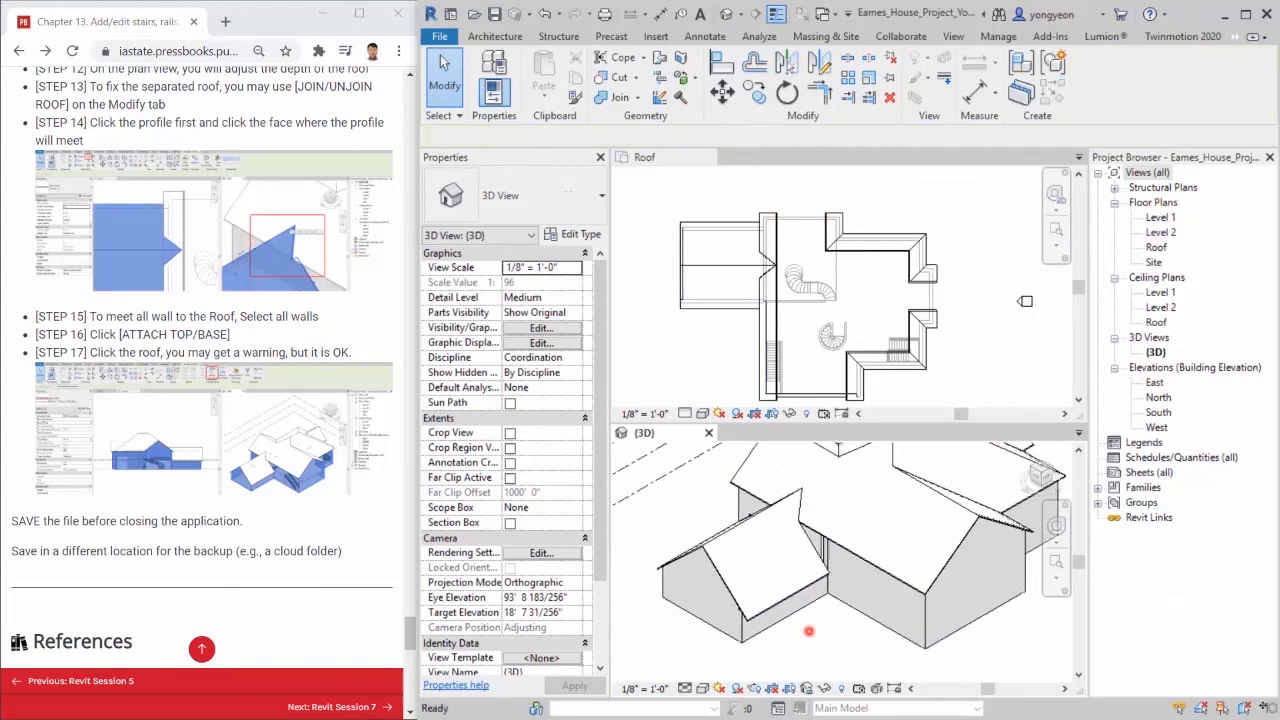